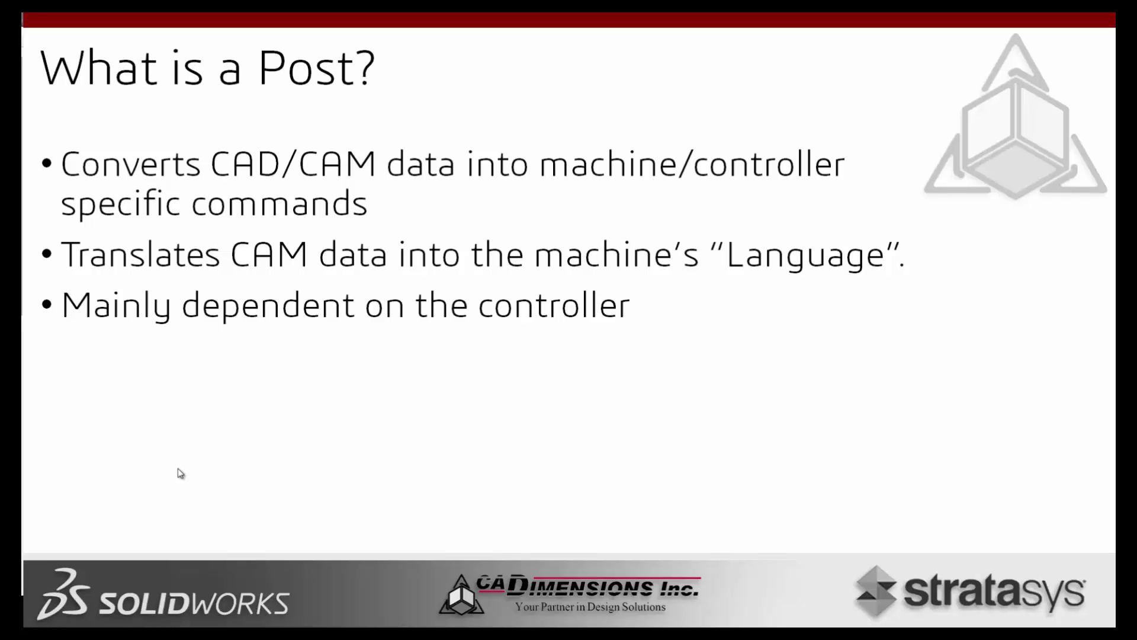
- Switch to SOLIDWORKS and create a new document from the Part template
key("alt+Tab")
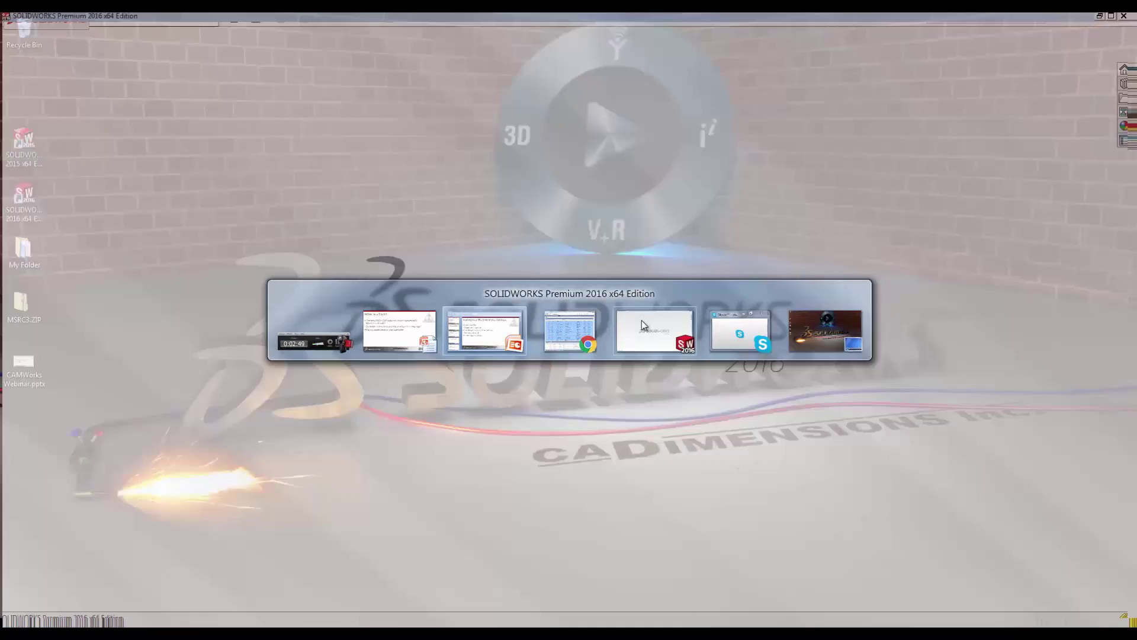
left_click(645, 328)
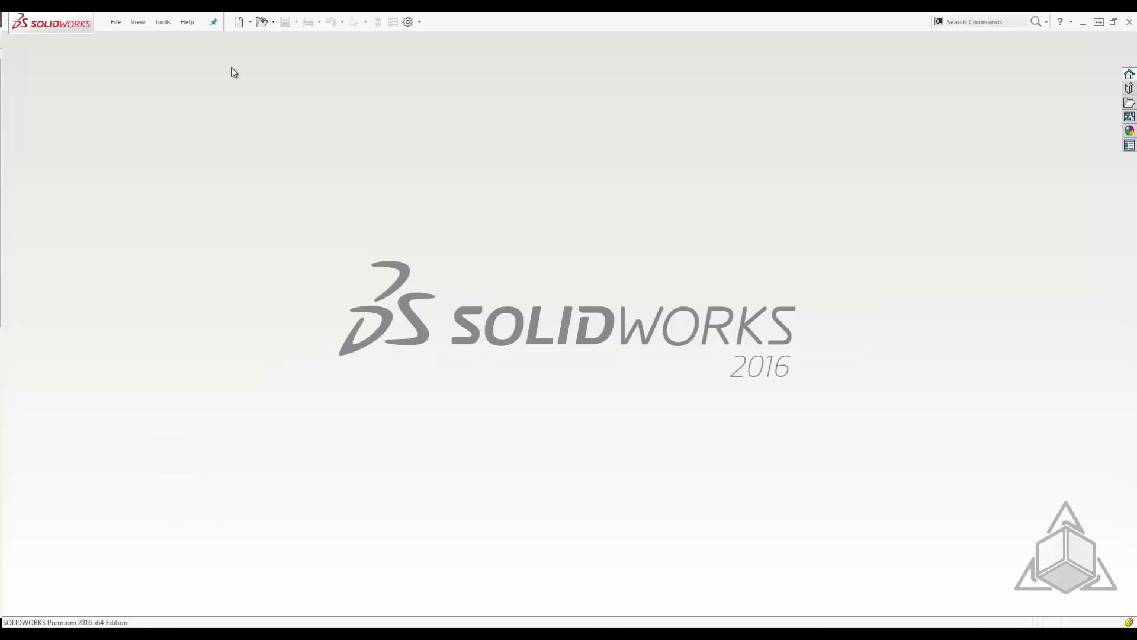
left_click(238, 22)
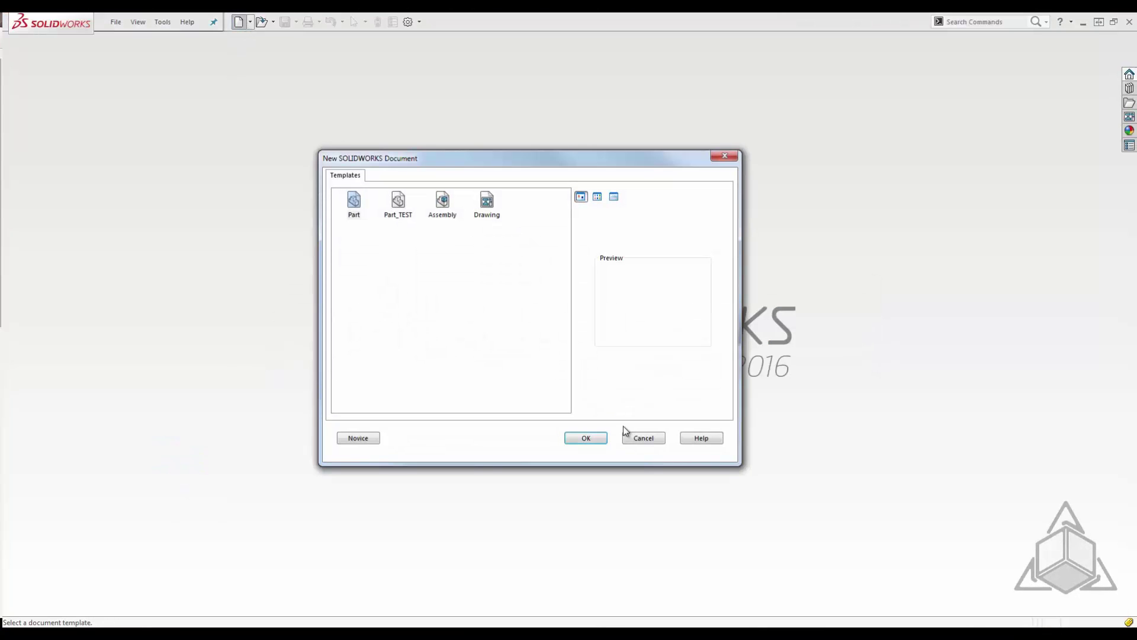
left_click(596, 434)
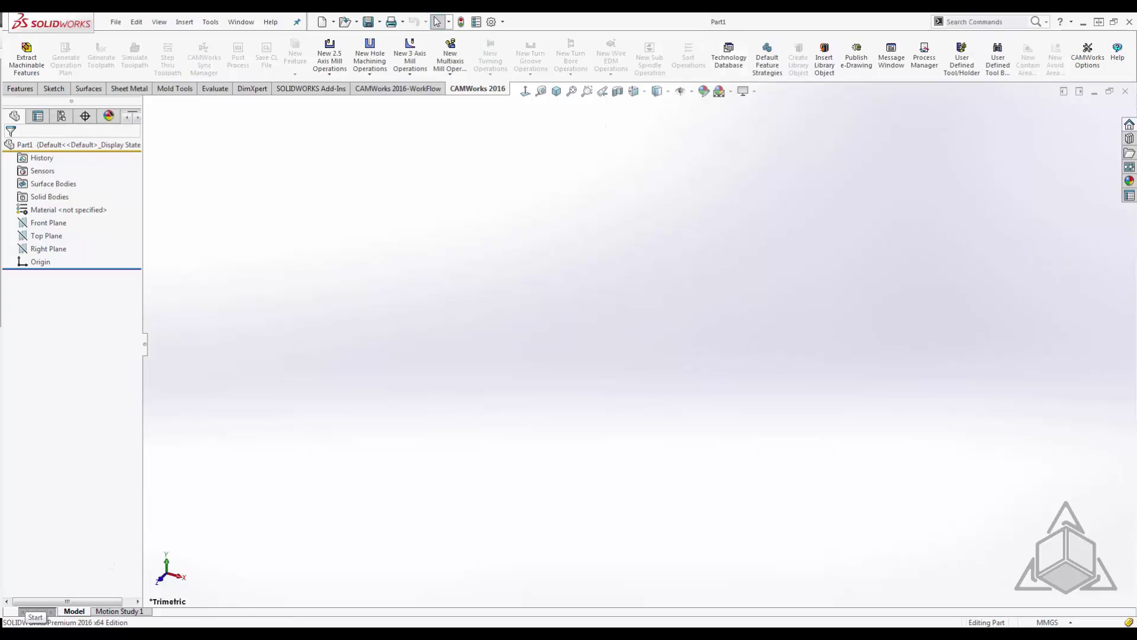
- Launch the CAMWorks 2016 Technology Database from the installed CAMWorks2016x64 programs
left_click(26, 627)
left_click(52, 585)
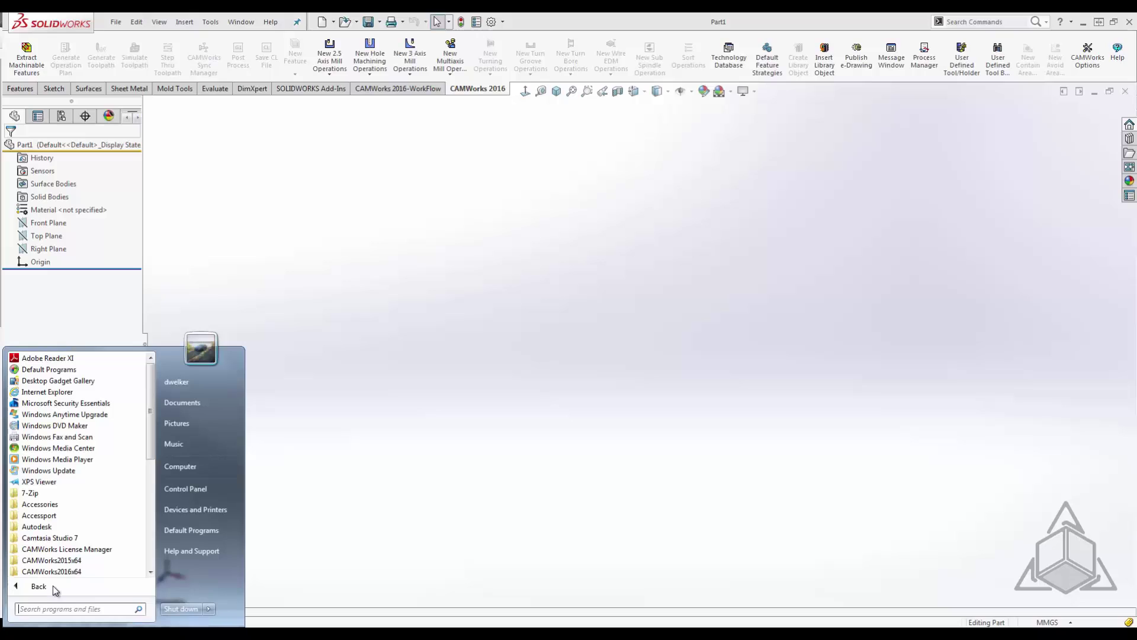
left_click(59, 573)
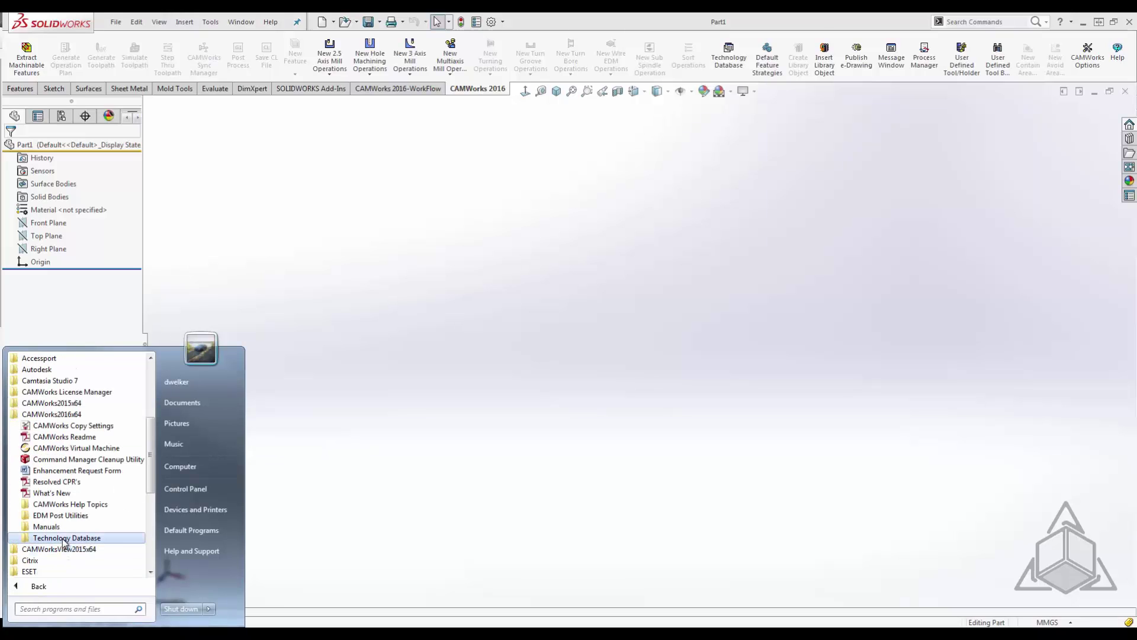
left_click(62, 558)
left_click(86, 560)
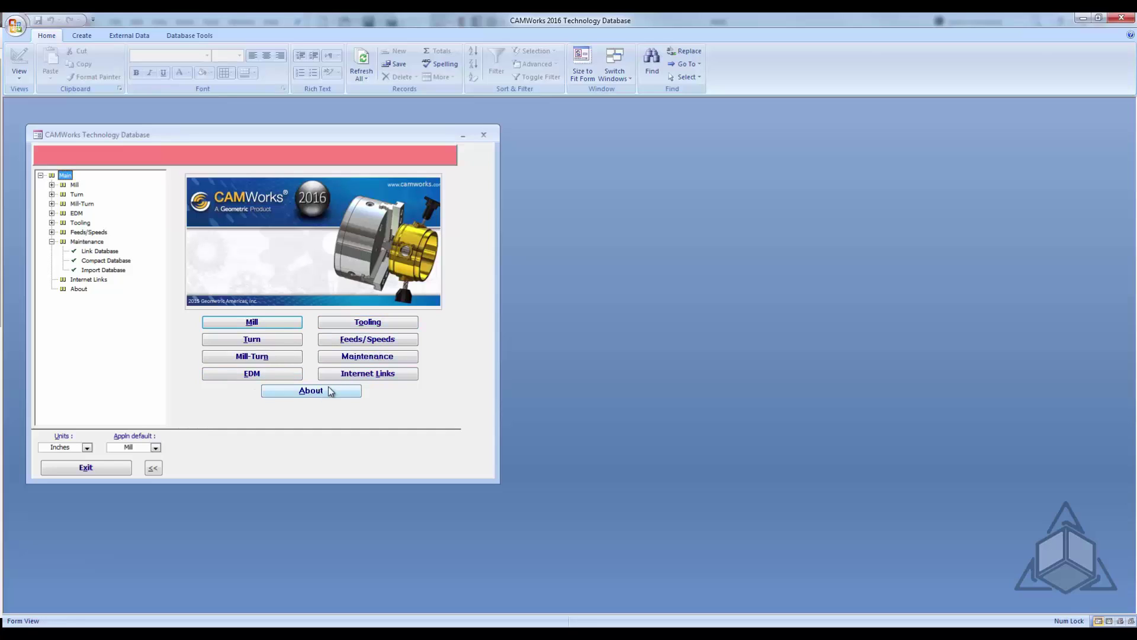
- Set the Technology Database units to Inches
left_click(246, 321)
left_click(87, 448)
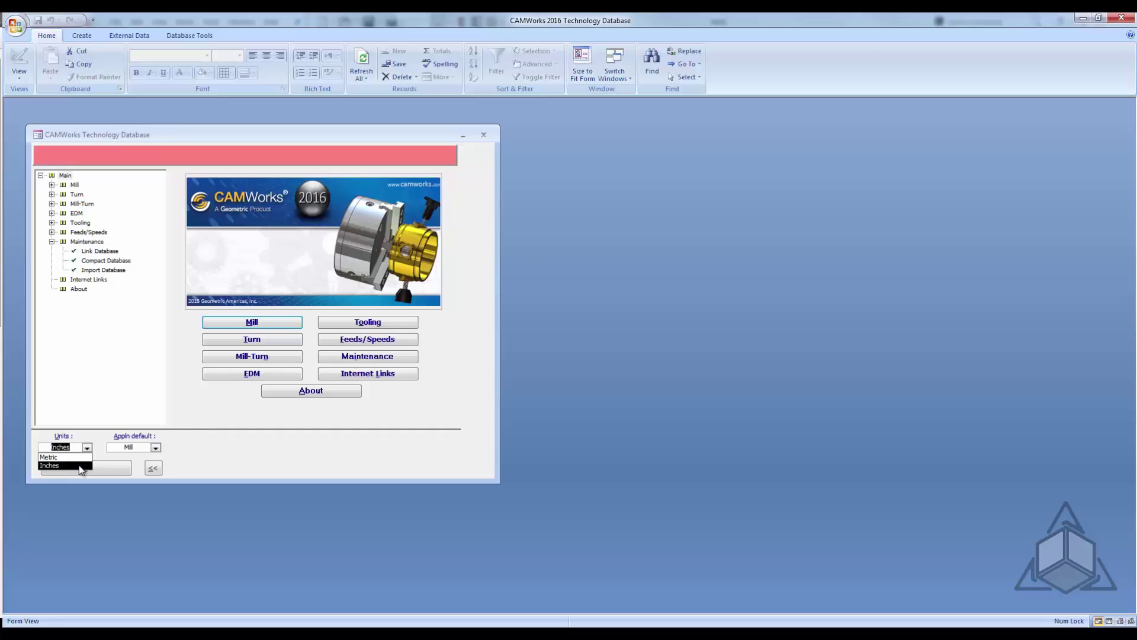
left_click(81, 466)
key("Tab")
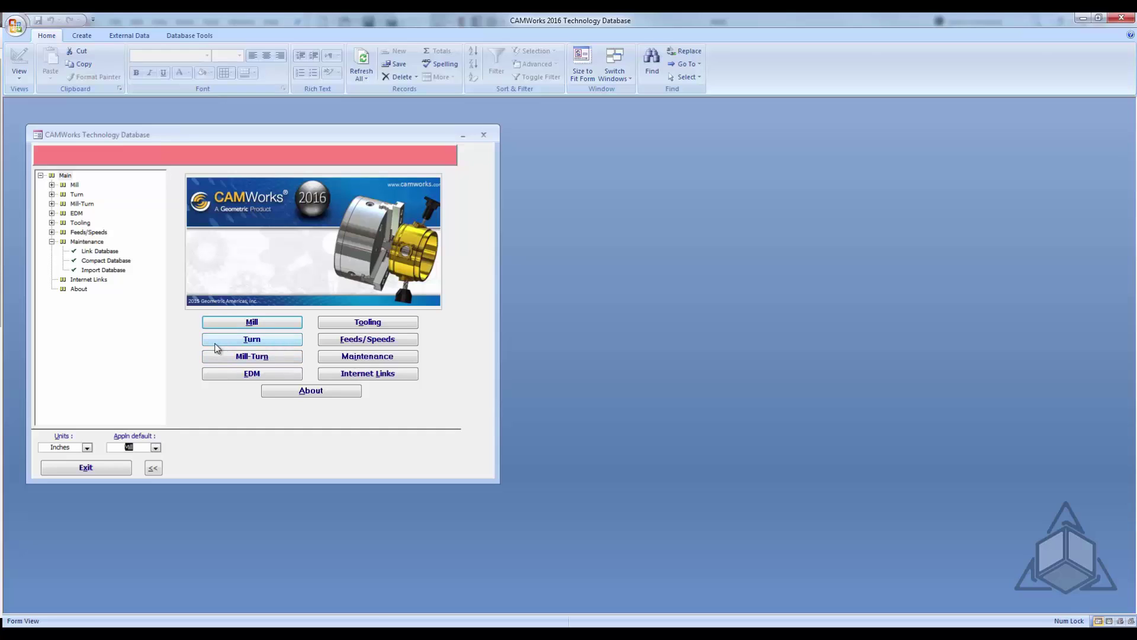
- Open the Mill machine parameters form and maximize it
left_click(242, 325)
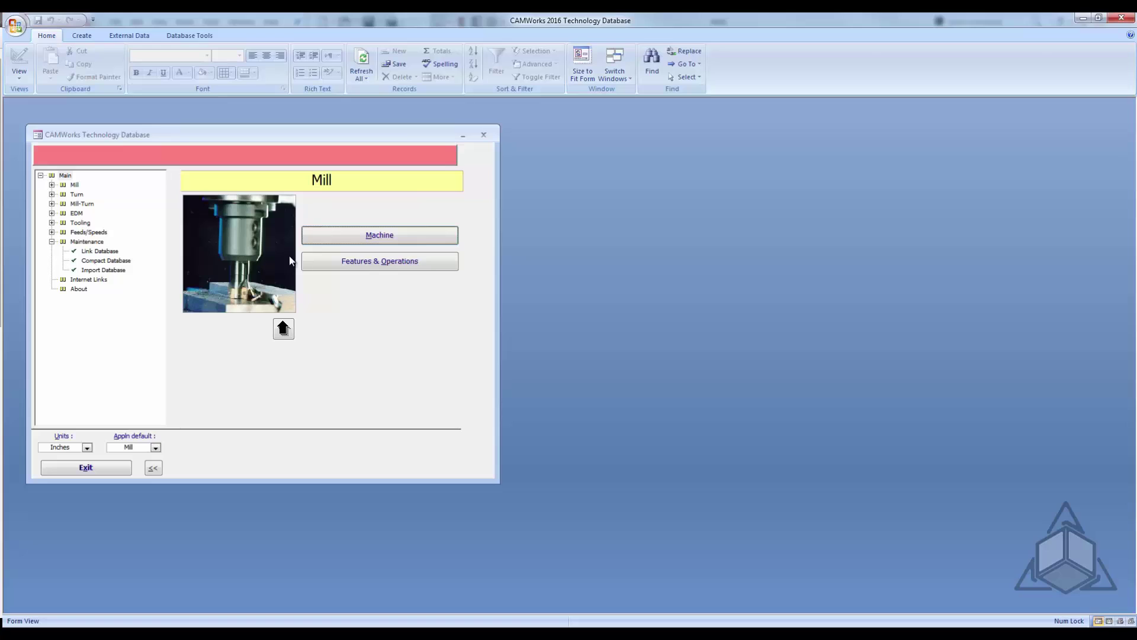
left_click(410, 235)
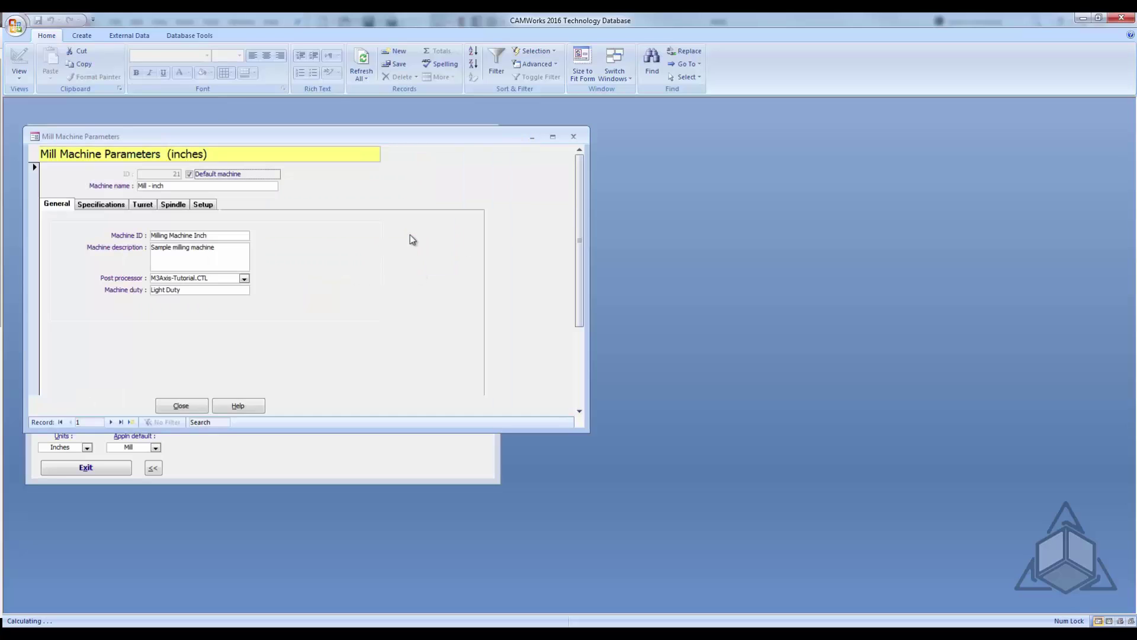
left_click(553, 136)
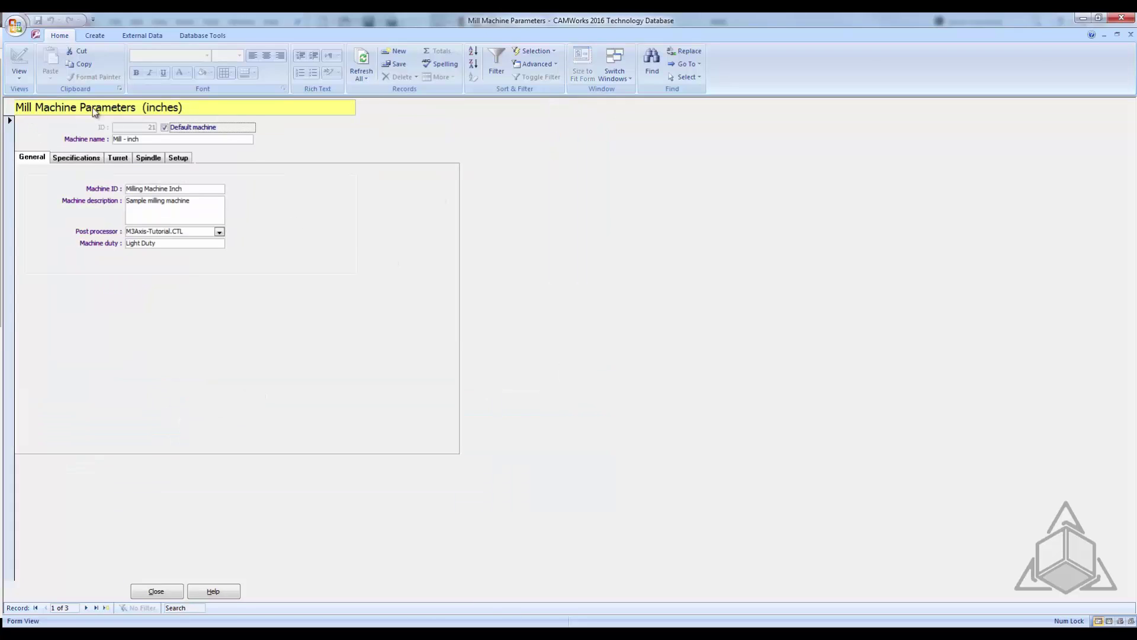
- Examine the default machine option and the available post processors for the Mill - inch machine
left_click(165, 128)
left_click(166, 127)
left_click(219, 232)
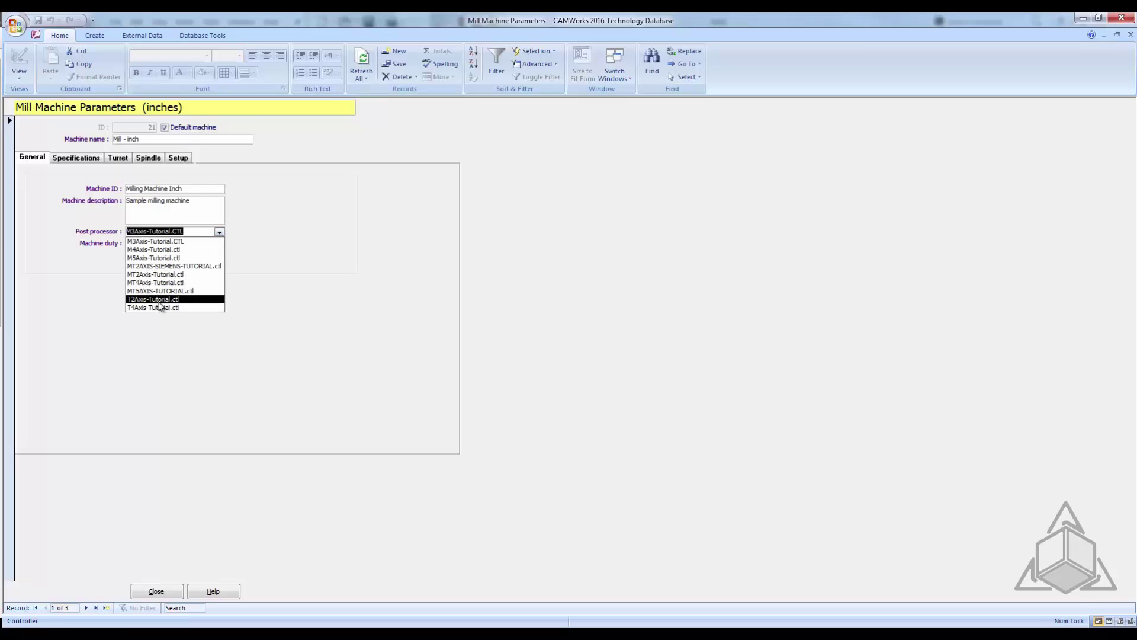
left_click(272, 229)
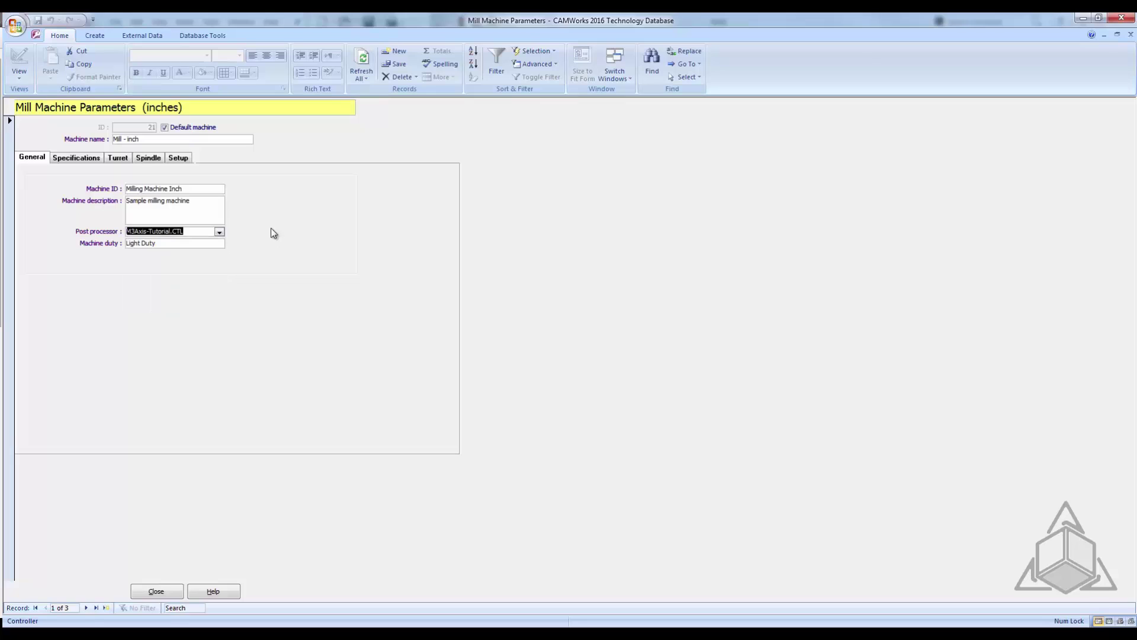
- Review the Mill - inch machine's specifications, turret, spindle and setup parameters, including the indexing choices
left_click(77, 158)
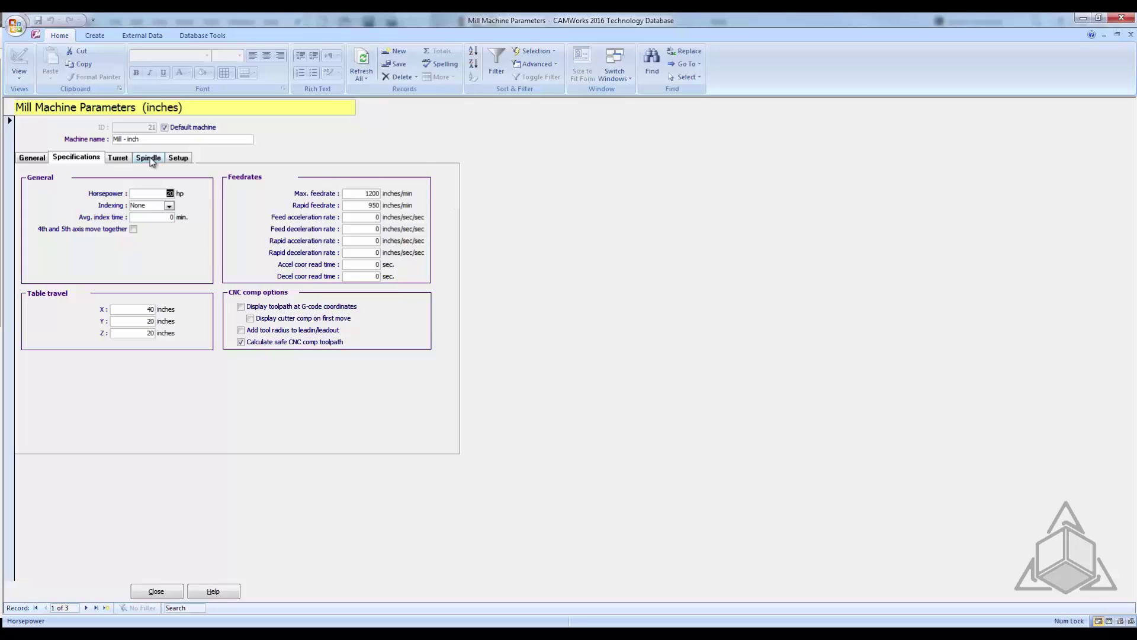
left_click(116, 158)
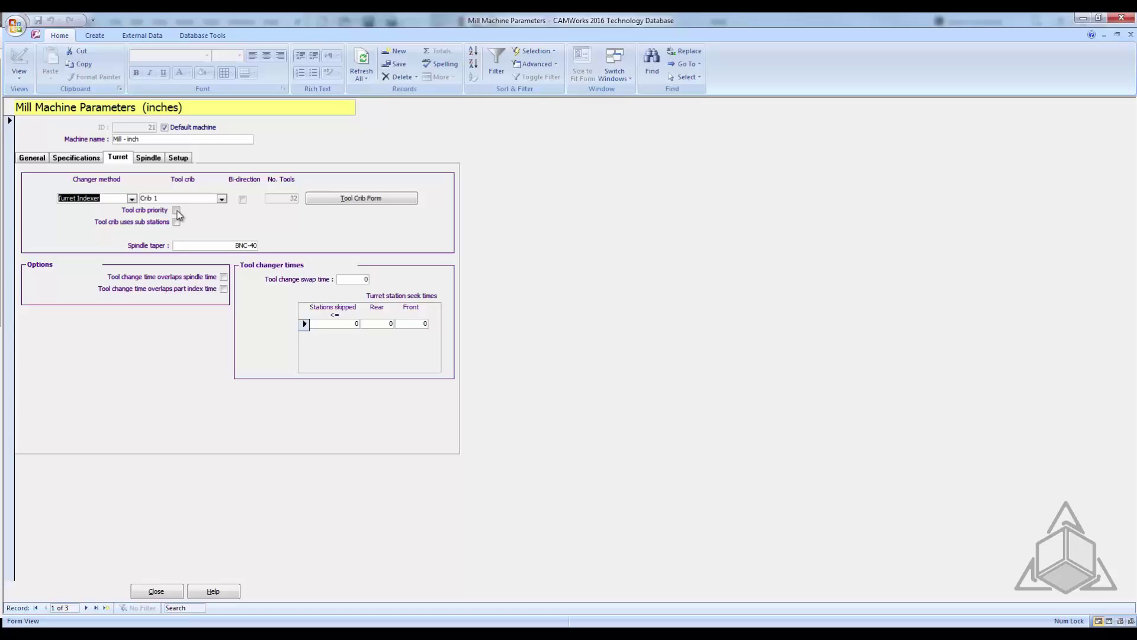
left_click(149, 158)
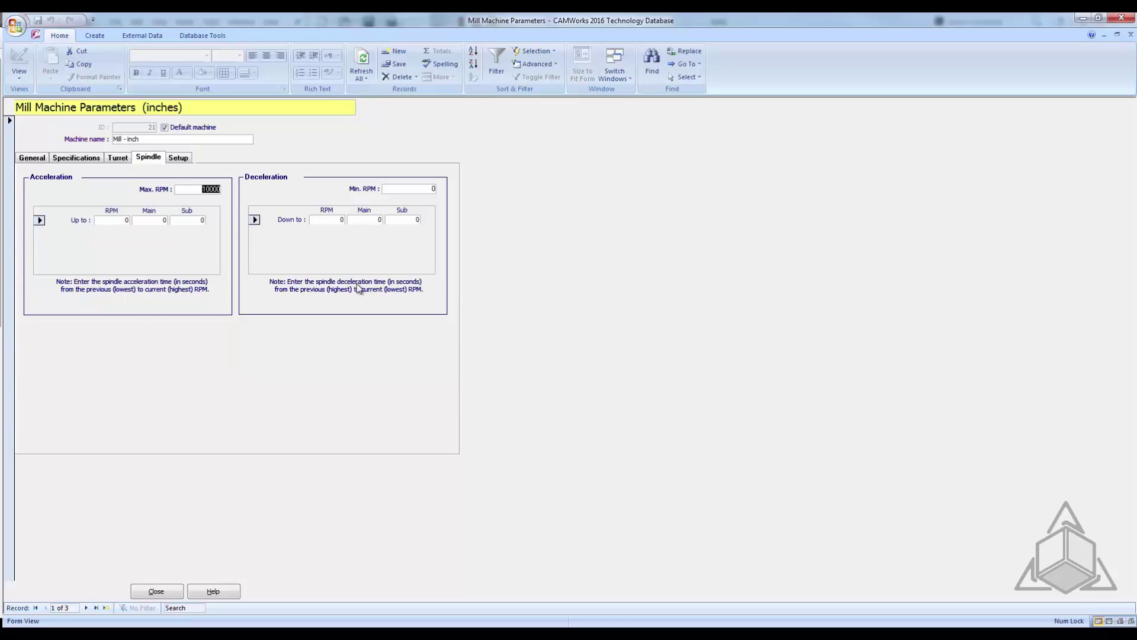
left_click(180, 158)
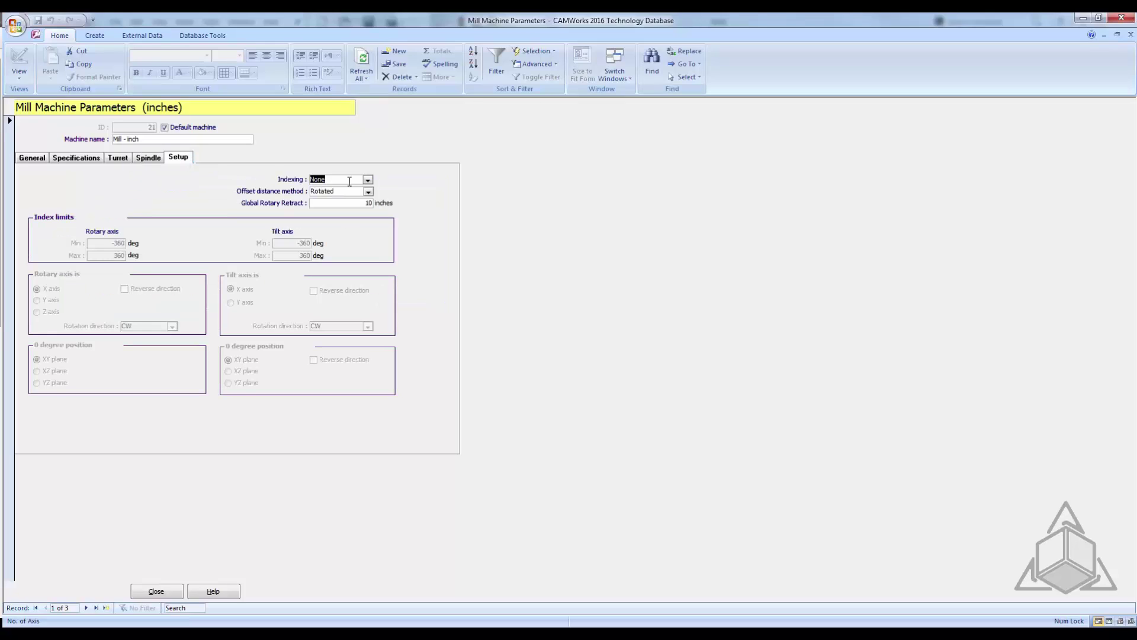
left_click(368, 180)
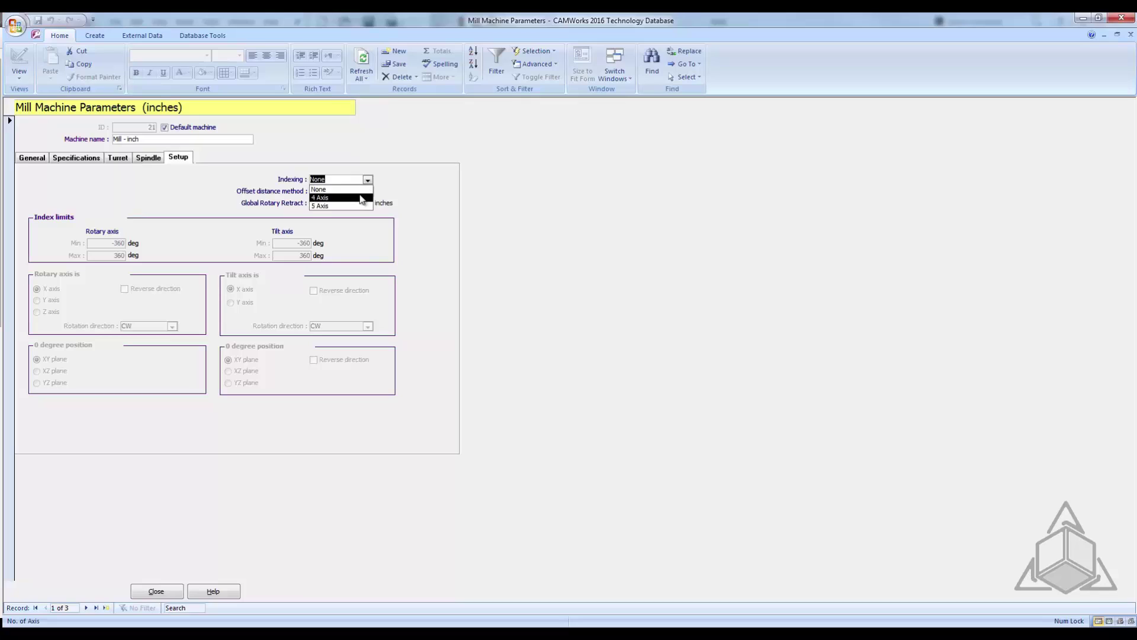
left_click(404, 179)
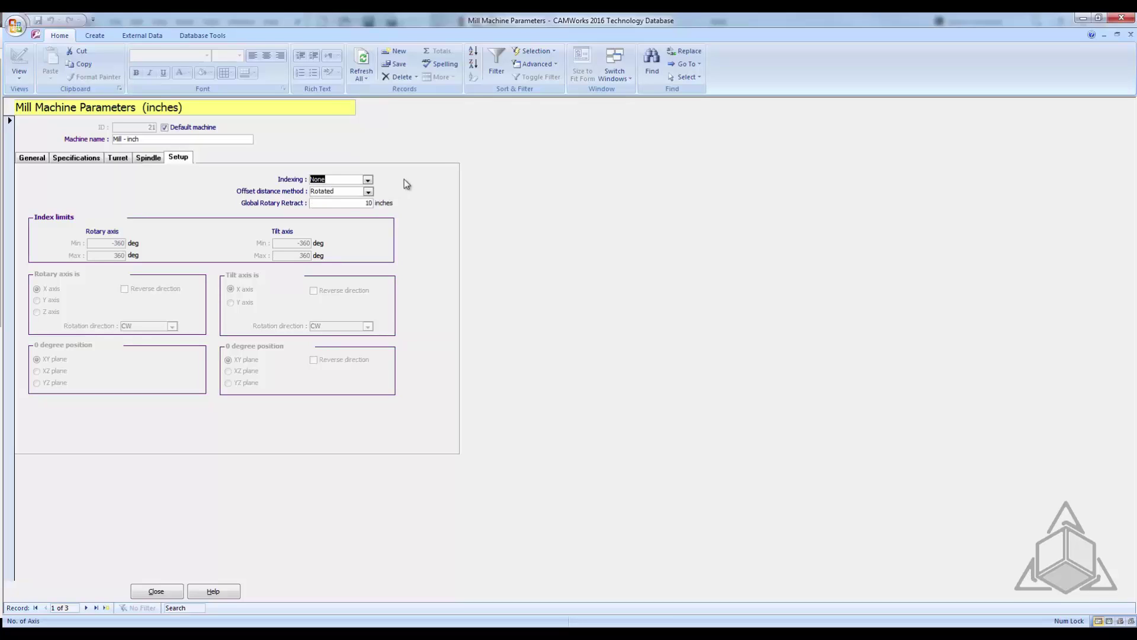
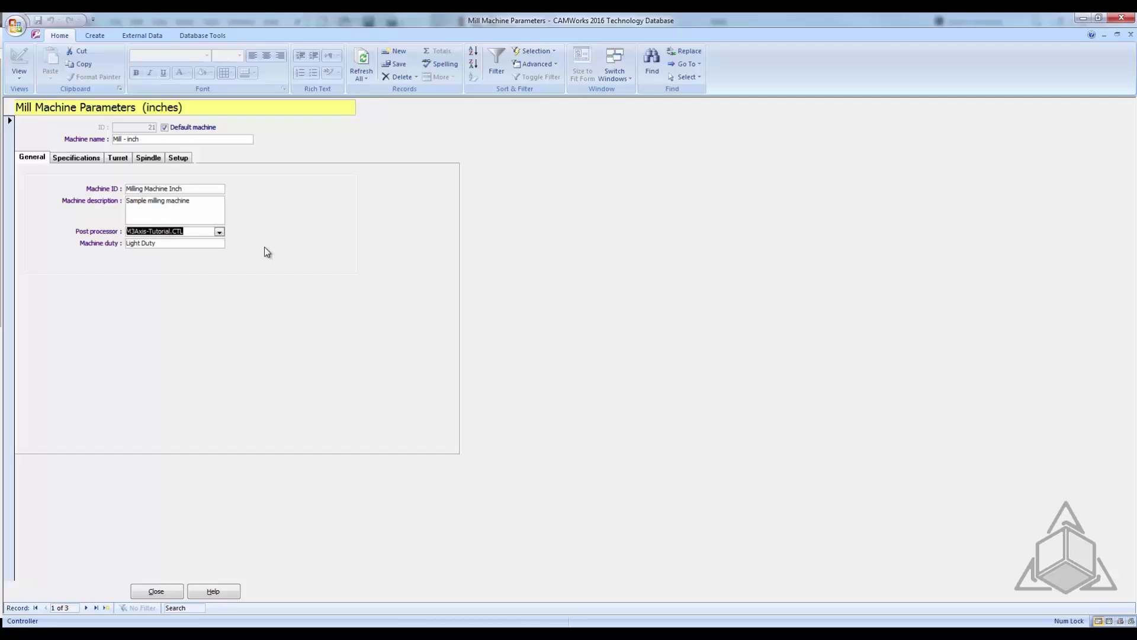
- Switch to the desktop and extract MSRC3.ZIP to the default destination folder
key("alt+Tab")
left_click(821, 301)
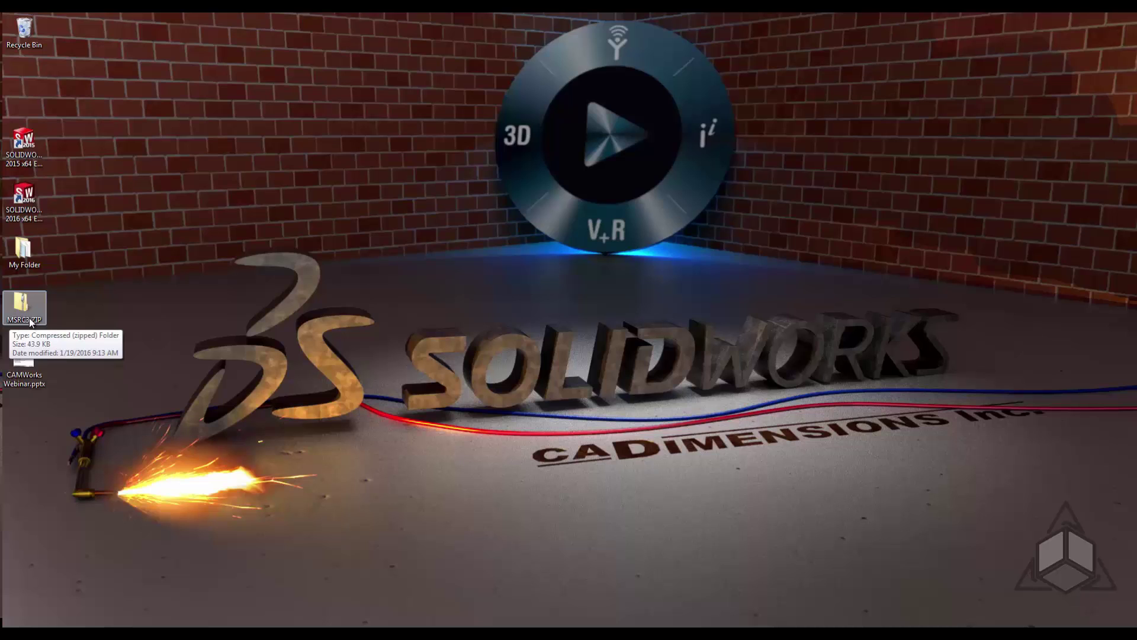
right_click(30, 318)
left_click(54, 338)
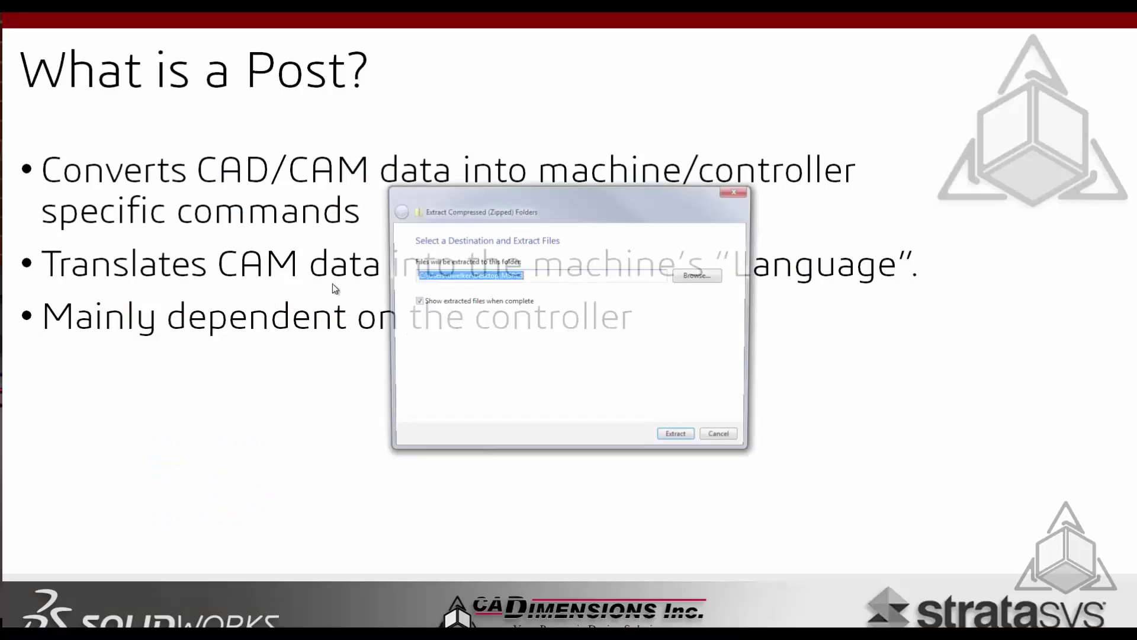
left_click(681, 440)
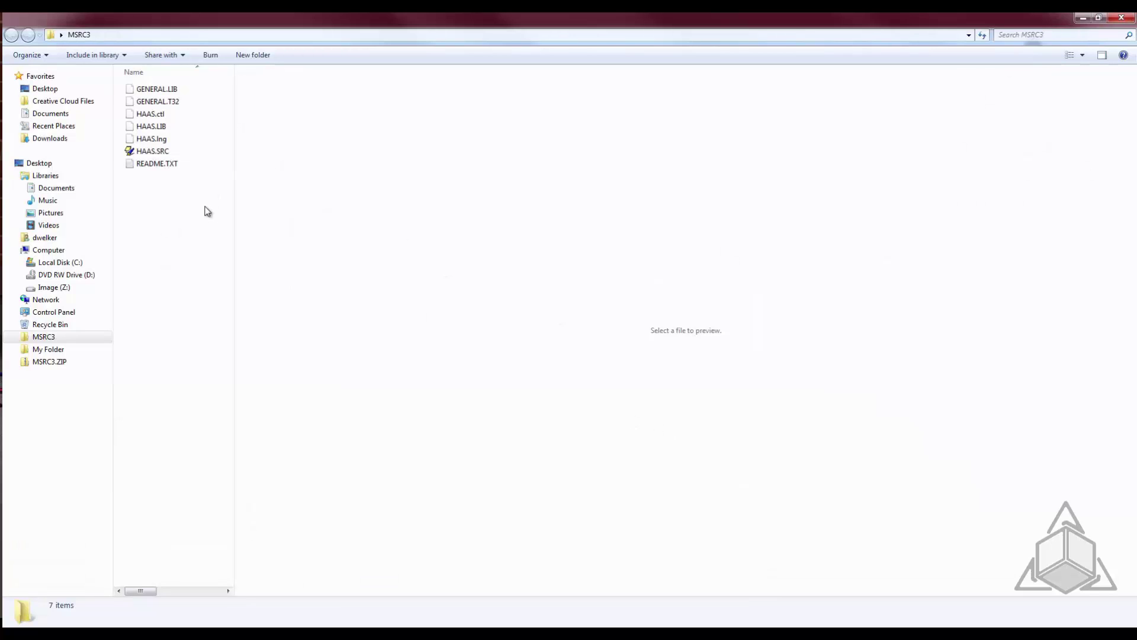
- Copy all the extracted post files in the MSRC3 folder
left_click_drag(191, 224, 154, 89)
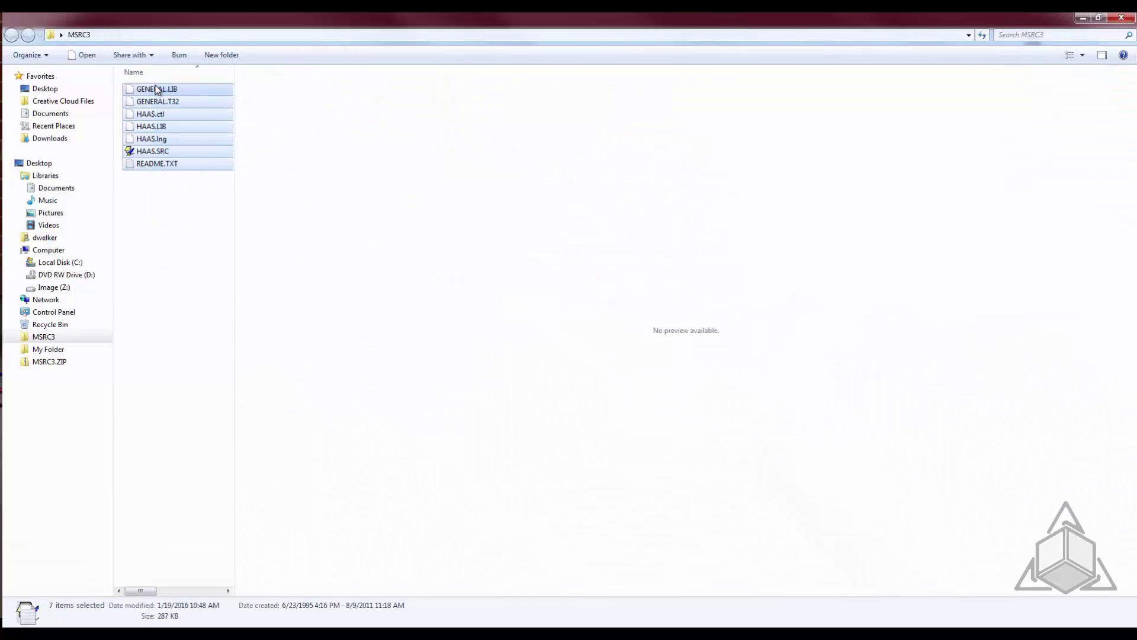
right_click(172, 103)
left_click(219, 220)
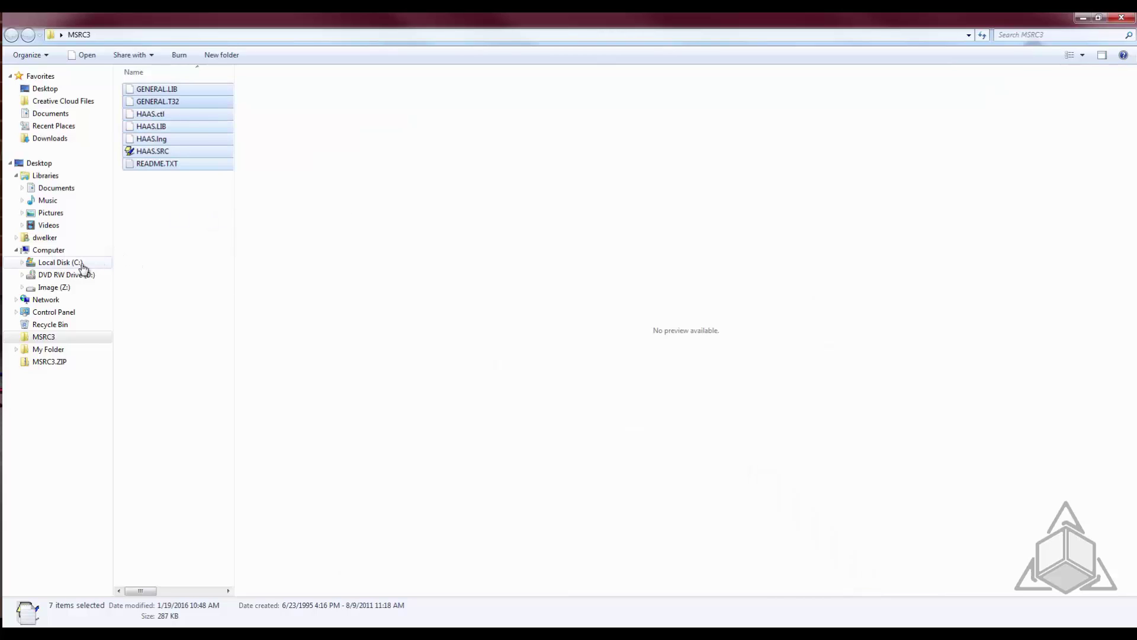
- Paste the copied HAAS post files into C:\CAMWorksData\CAMWorks2016x64\Posts
left_click(62, 265)
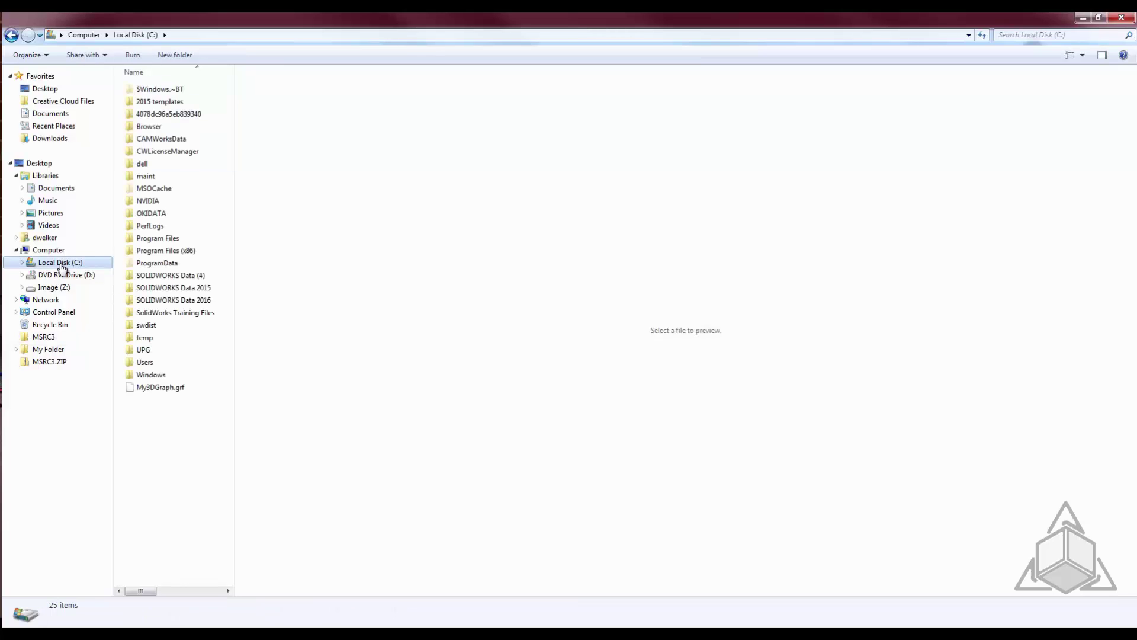
double_click(174, 140)
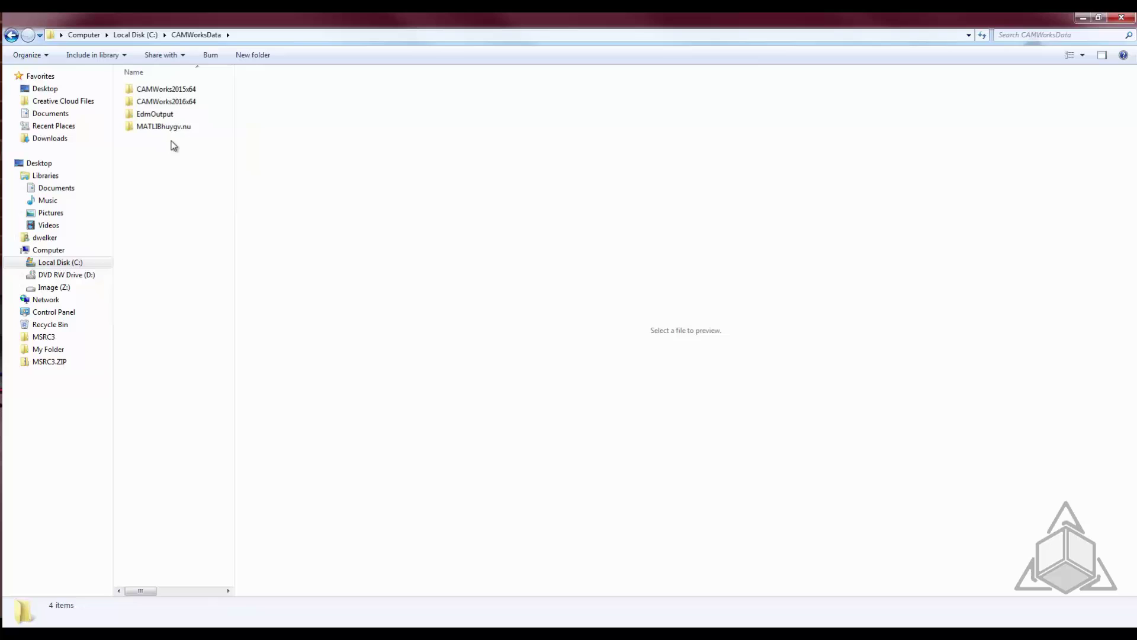
double_click(177, 103)
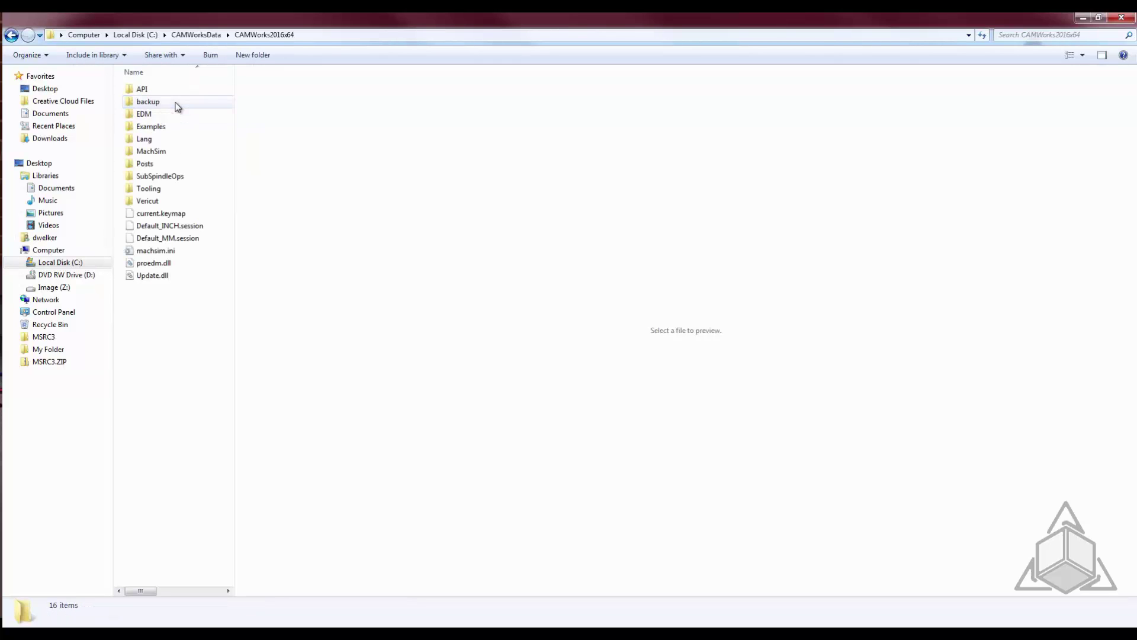
double_click(168, 164)
right_click(185, 261)
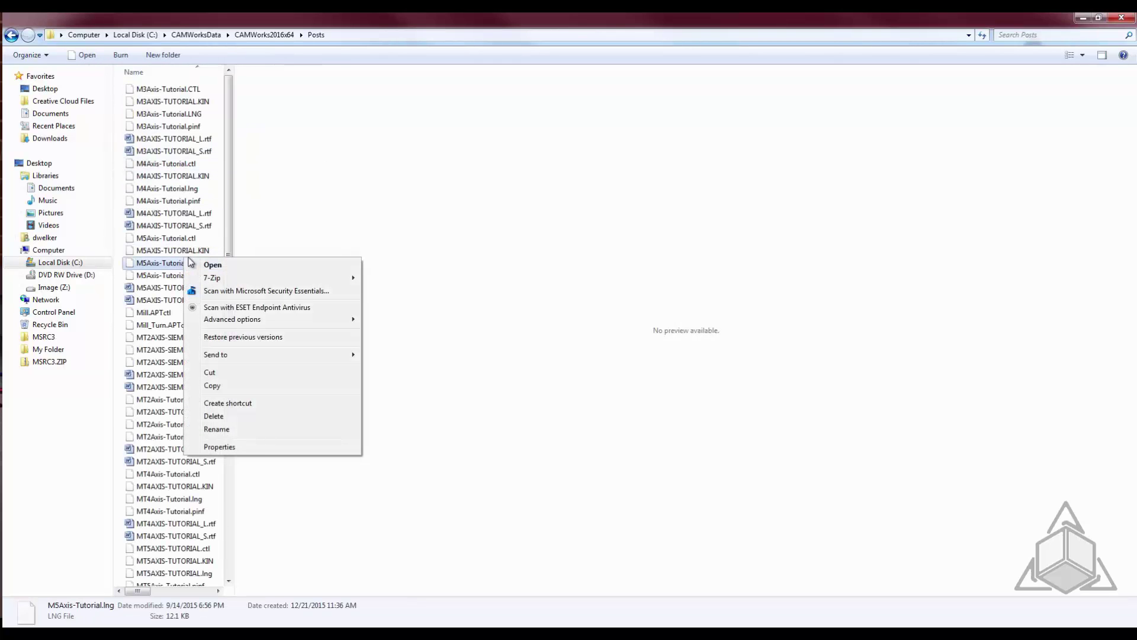
right_click(219, 485)
left_click(252, 397)
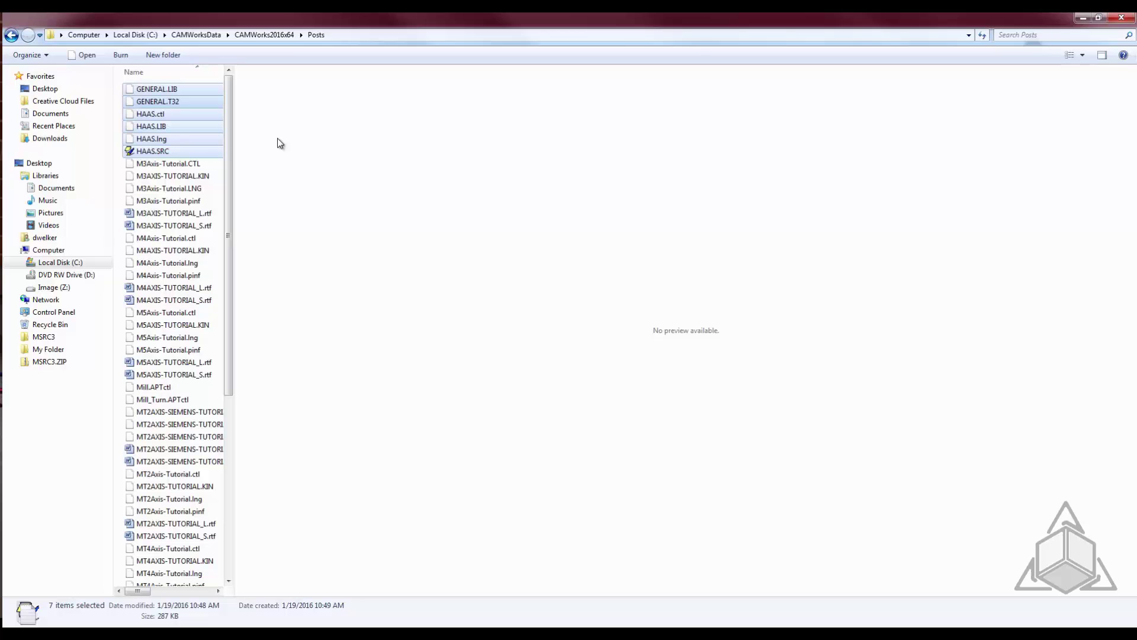
- Switch back to the CAMWorks Technology Database and browse the mill machine records through to Mill 5 axis - inch
key("alt+Tab")
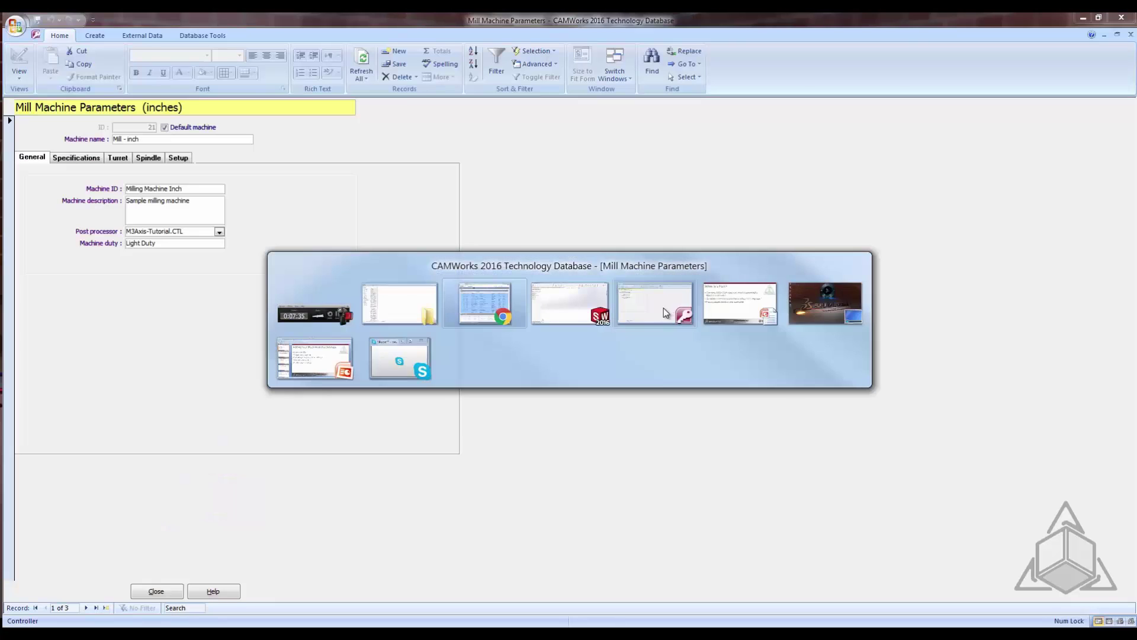
left_click(664, 308)
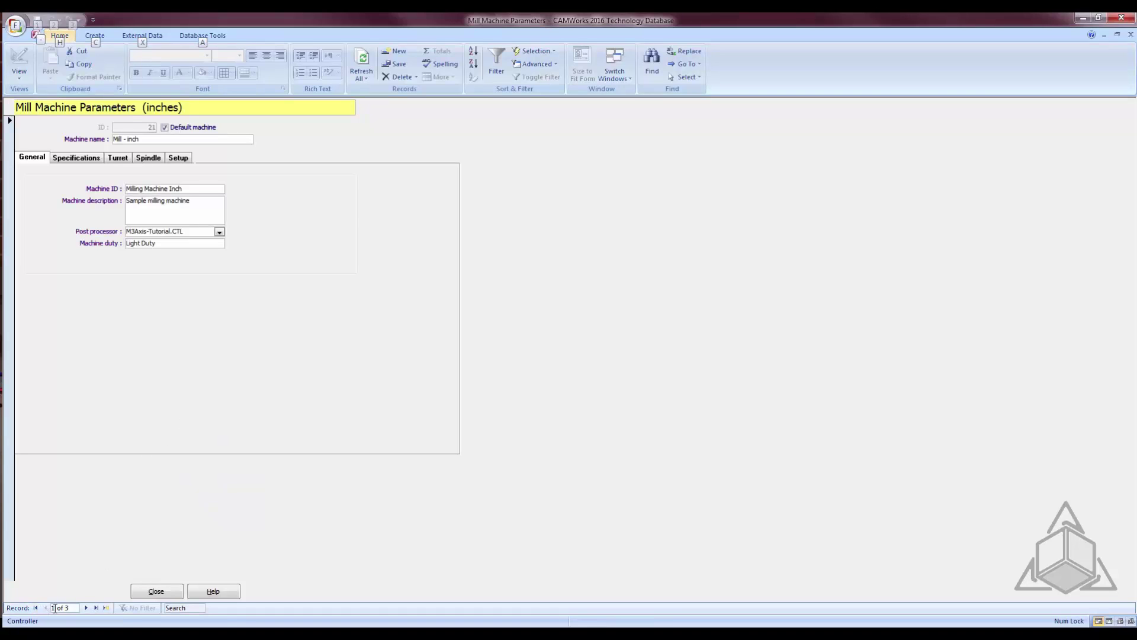
left_click(86, 608)
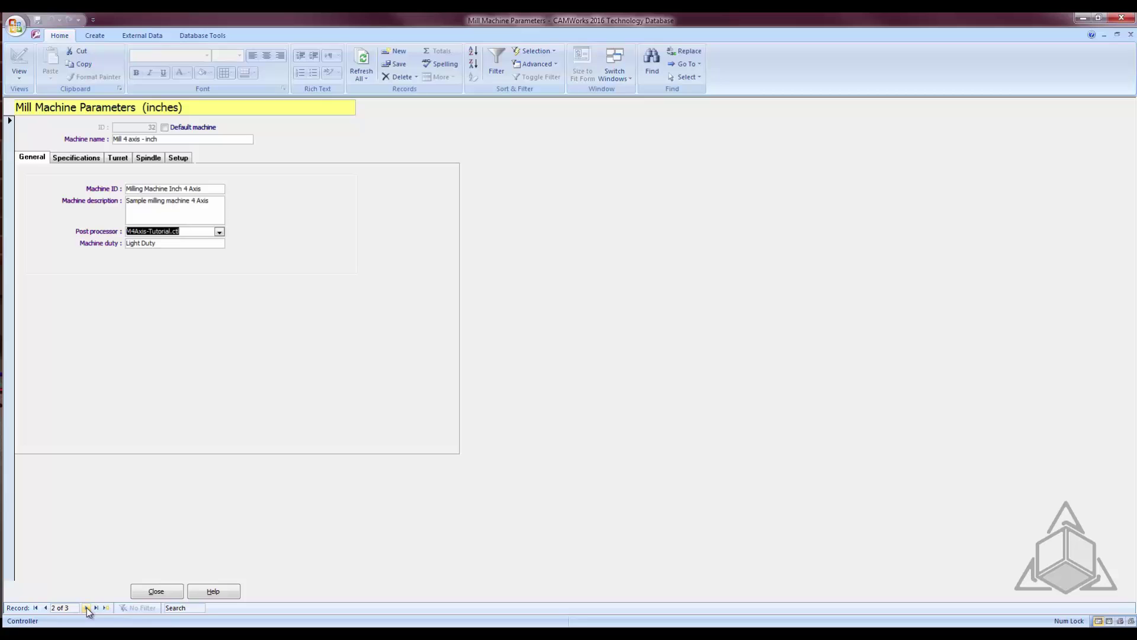
left_click(86, 607)
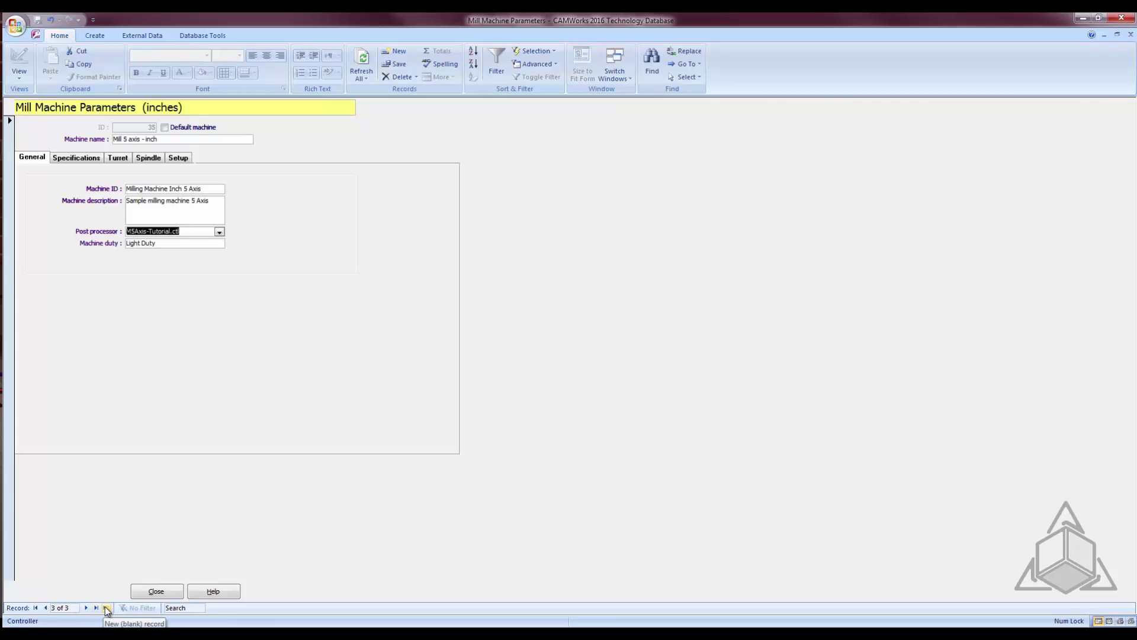
- Add a new mill machine record with HAAS as both the machine name and the machine ID
left_click(107, 608)
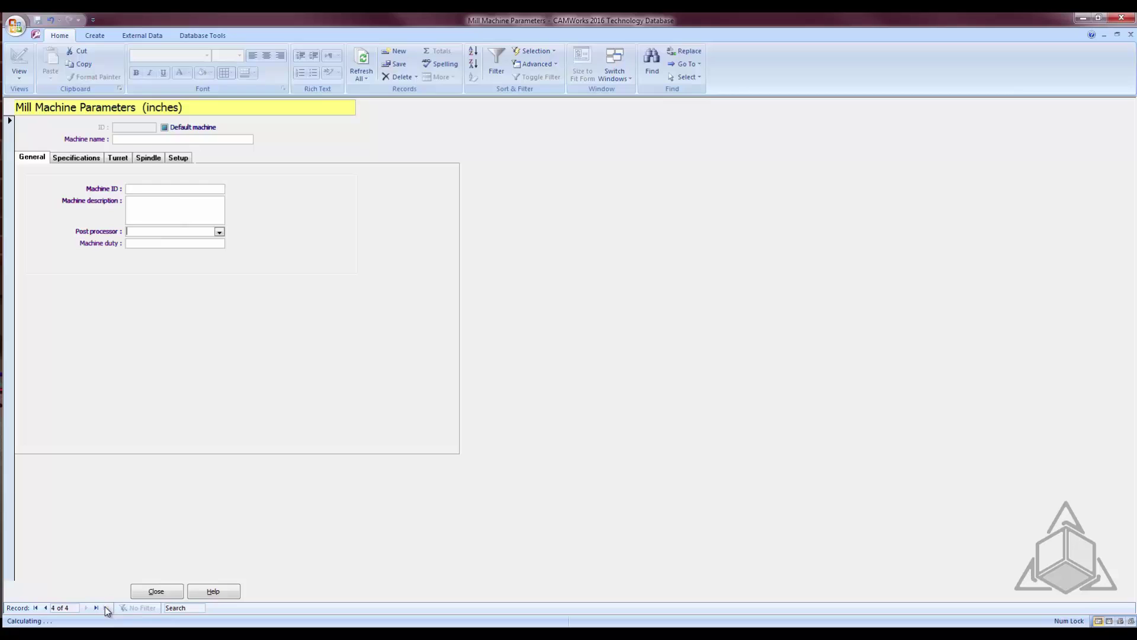
left_click(124, 138)
type("HAASNone")
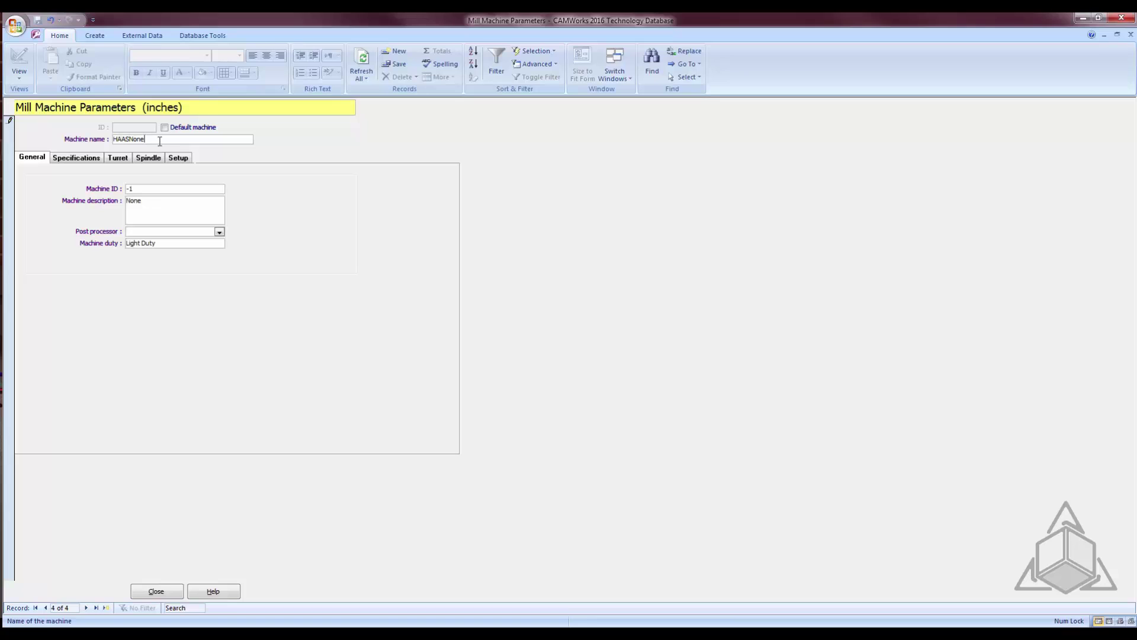
key("BackSpace")
key("BackSpace")
key("BackSpace")
key("BackSpace")
left_click(90, 188)
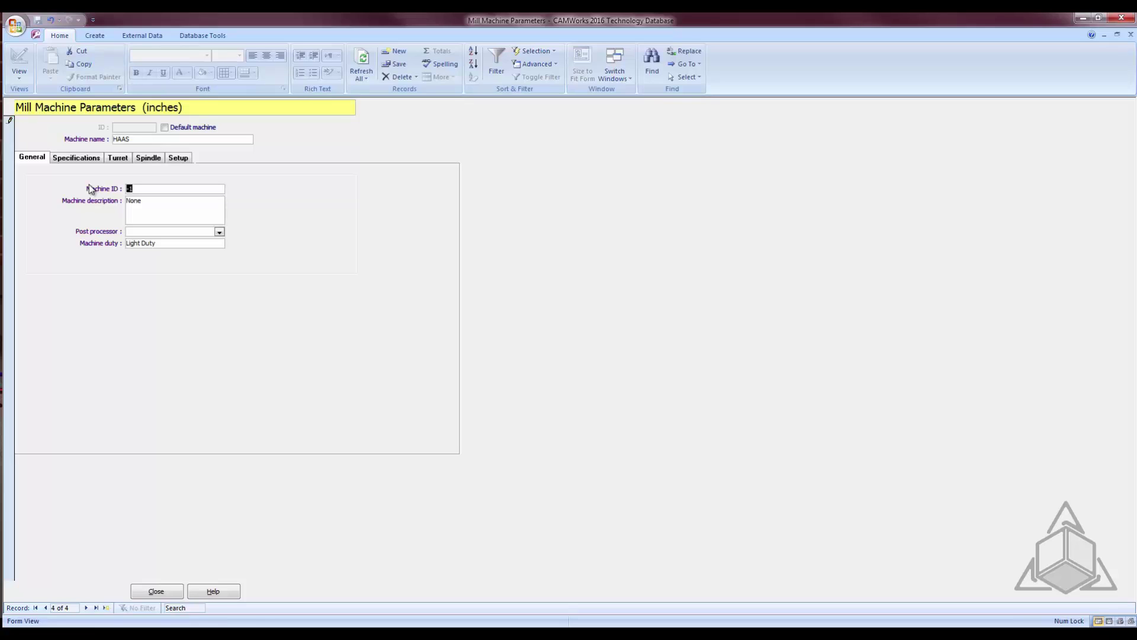
type("HAAS")
- Check the post processor list, close the Posts folder, and restart the Technology Database from SOLIDWORKS to refresh it
left_click(219, 232)
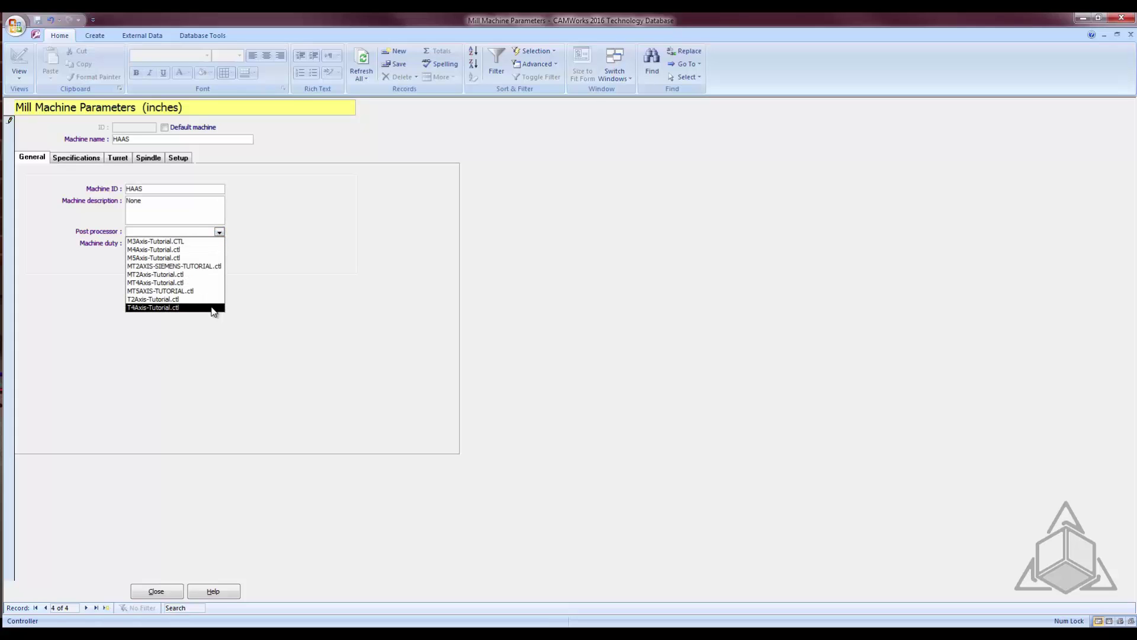
left_click(282, 257)
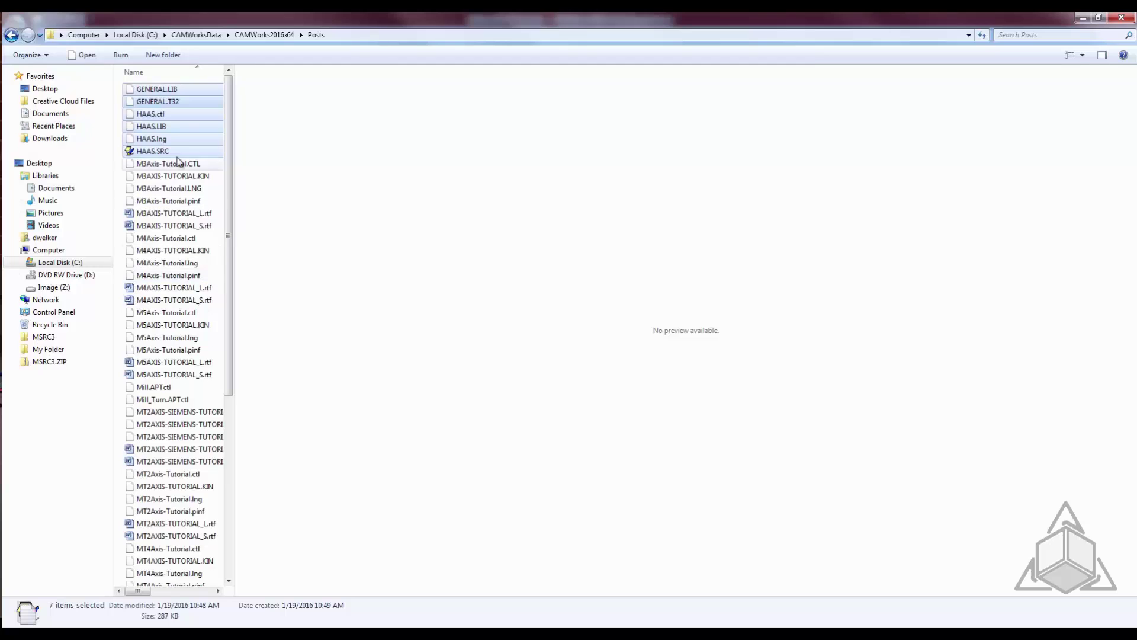
left_click(1122, 18)
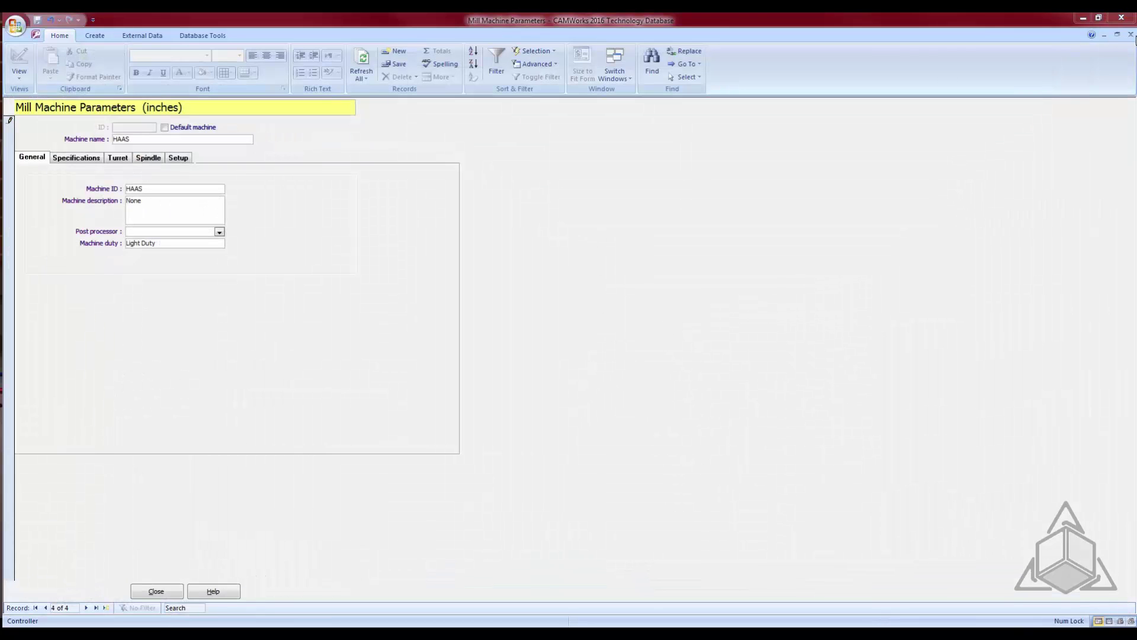
left_click(1129, 18)
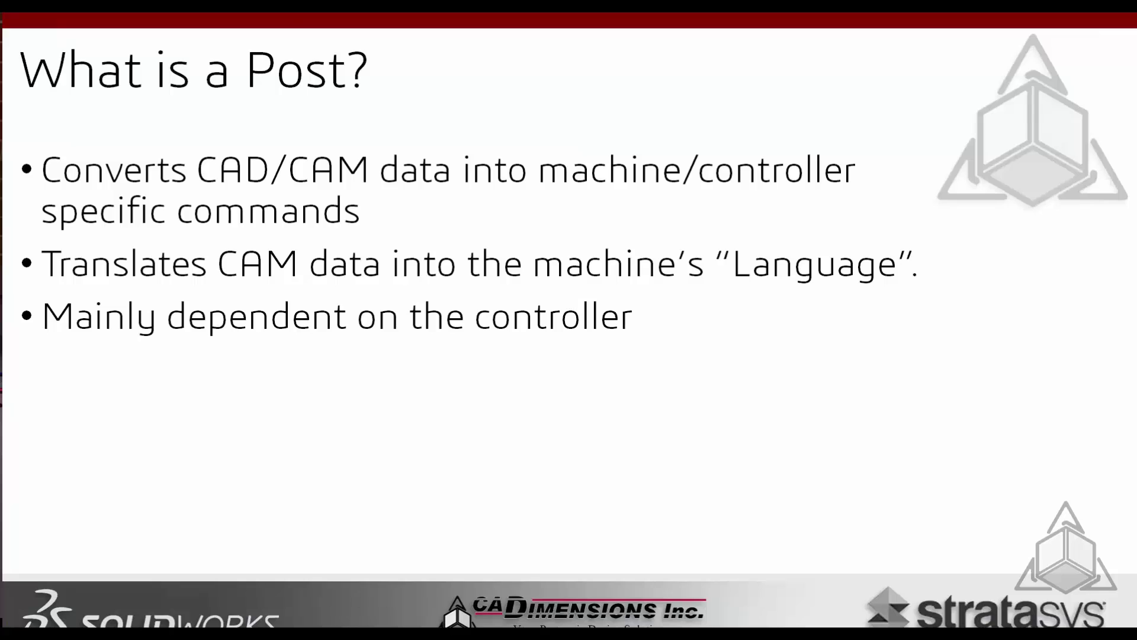
key("alt+Tab")
left_click(724, 61)
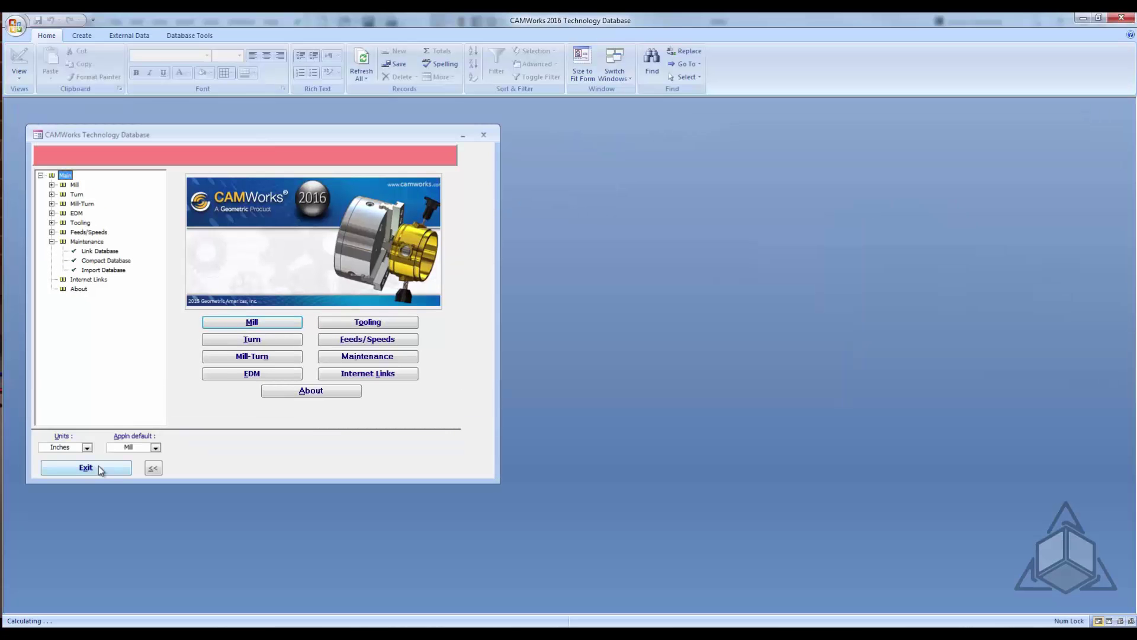
- Set the post processor of the HAAS mill machine record to HAAS.ctl
left_click(238, 324)
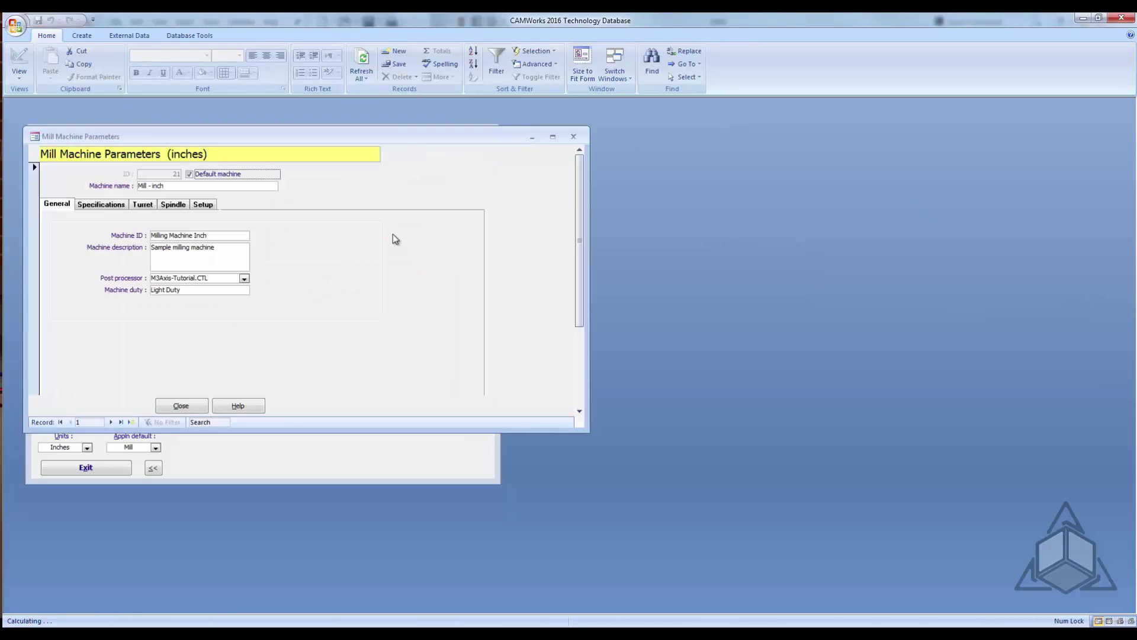
left_click(121, 422)
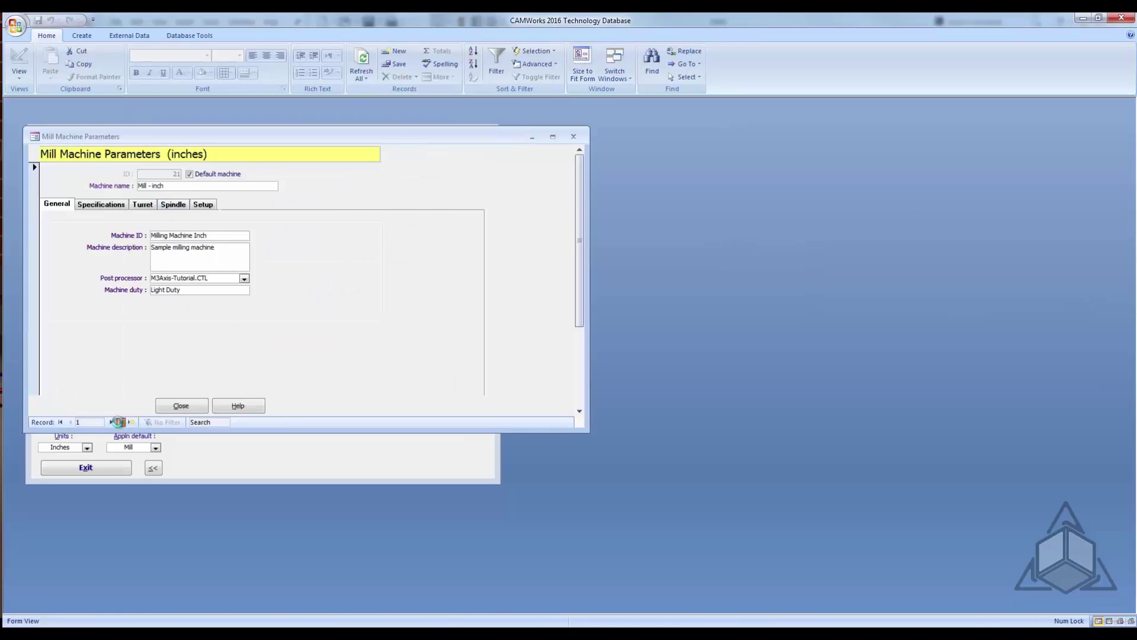
left_click(244, 278)
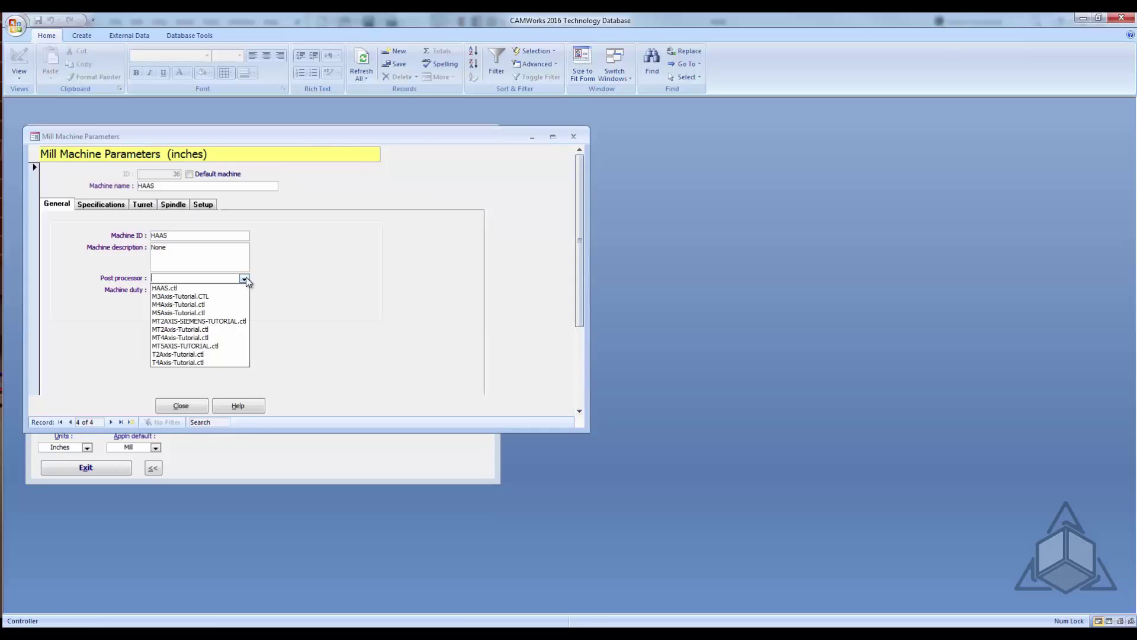
left_click(207, 289)
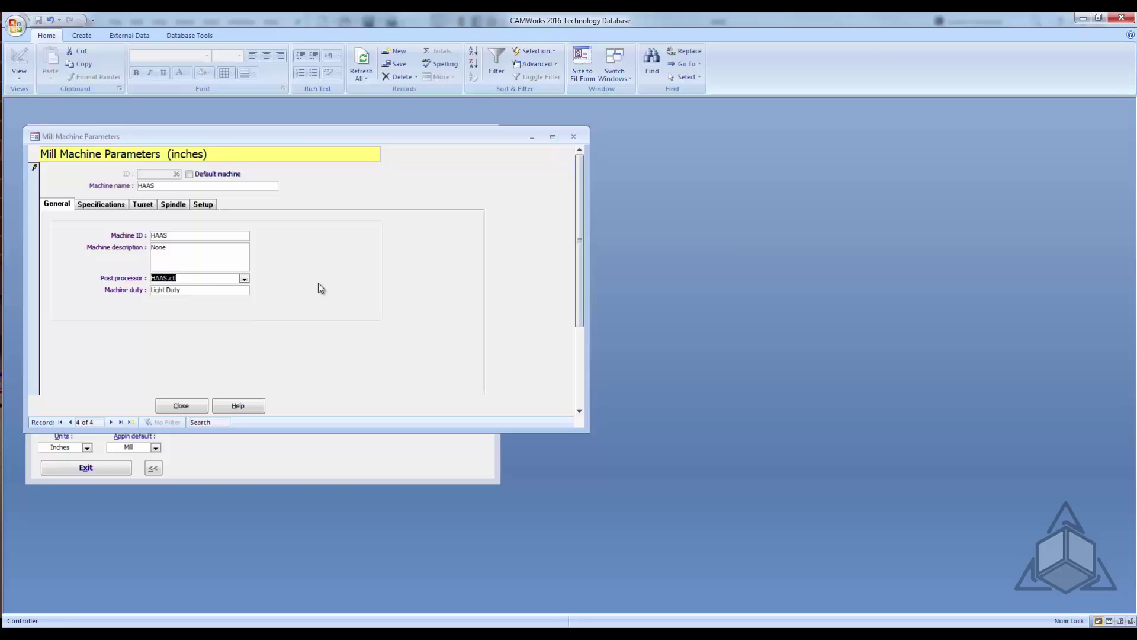
- Review the HAAS machine's specifications, and close the record and the Technology Database
left_click(552, 139)
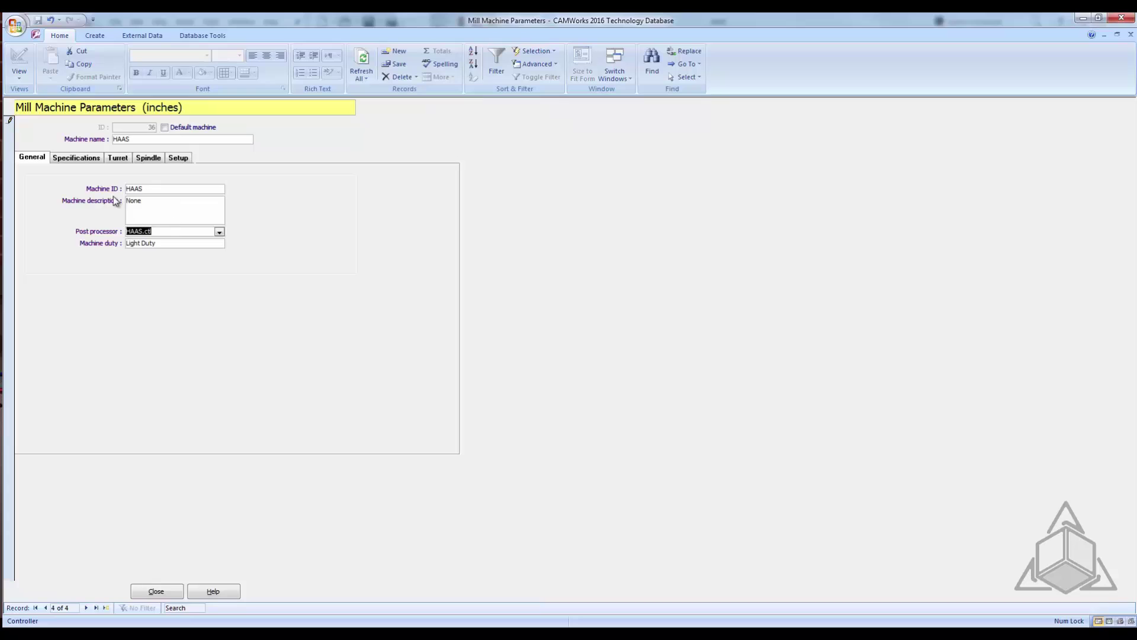
left_click(83, 159)
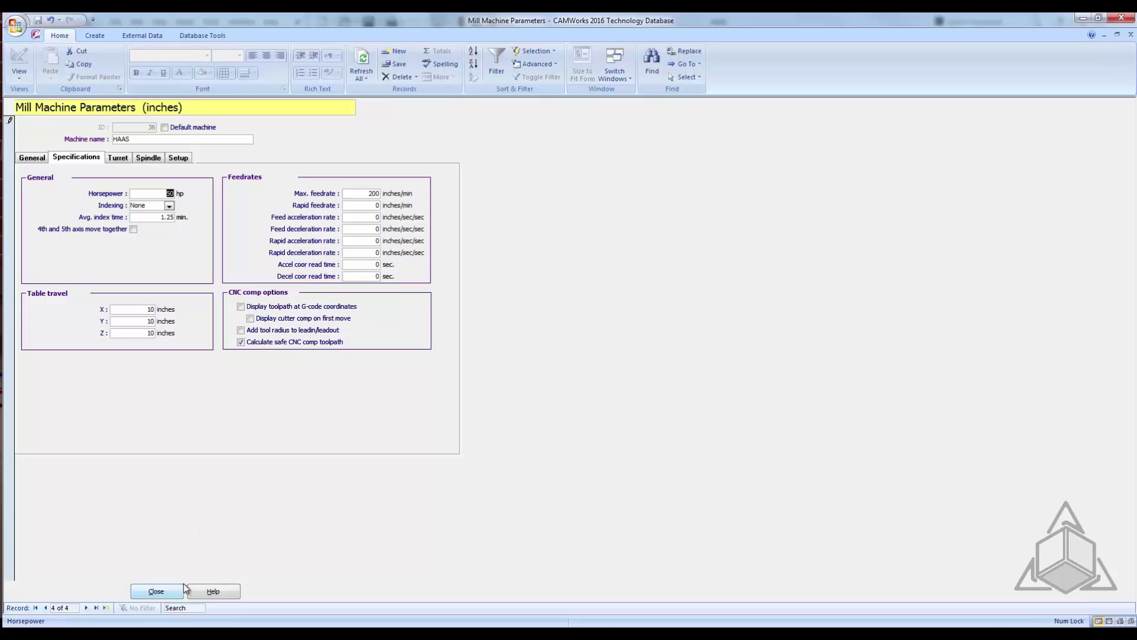
left_click(157, 591)
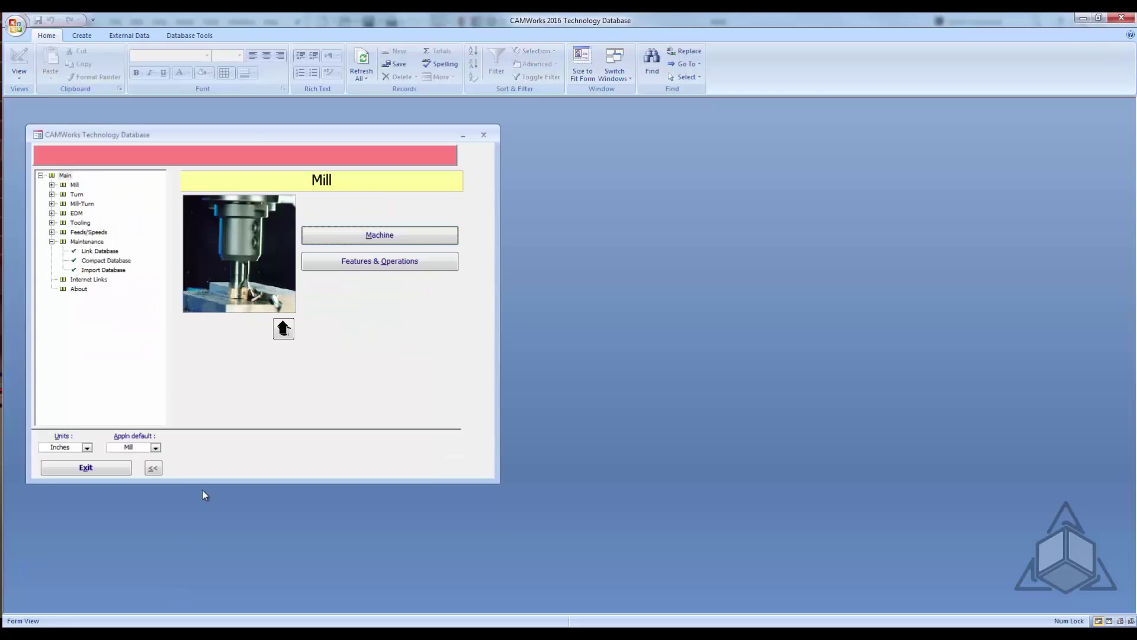
left_click(86, 467)
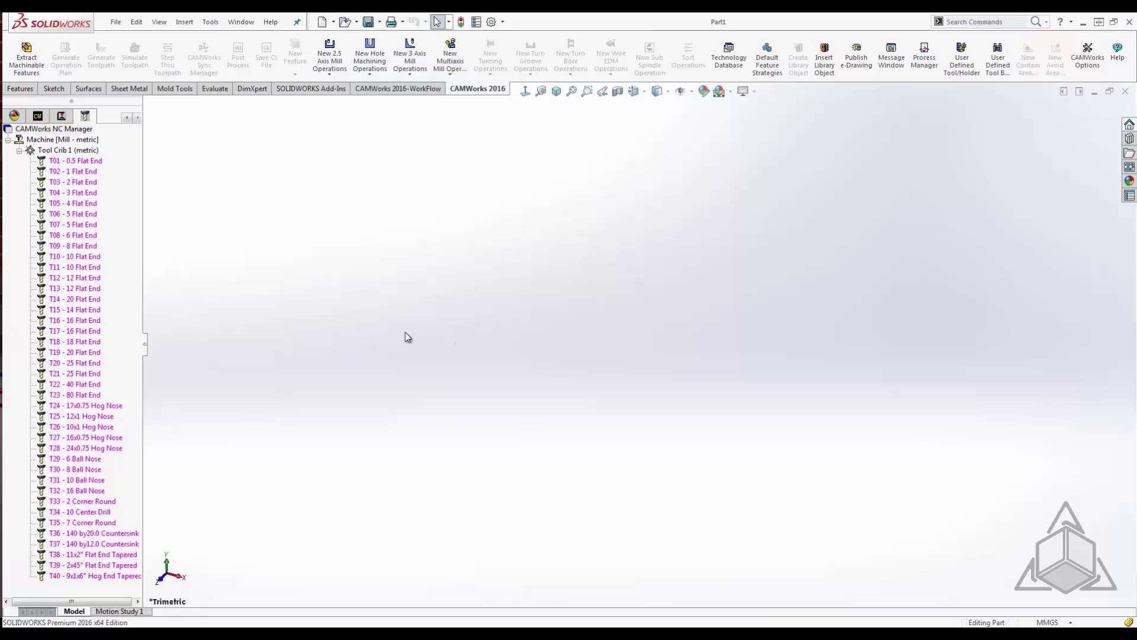
- Look for the HAAS machine in the open part's machine definition and leave it without changes
right_click(75, 139)
left_click(101, 148)
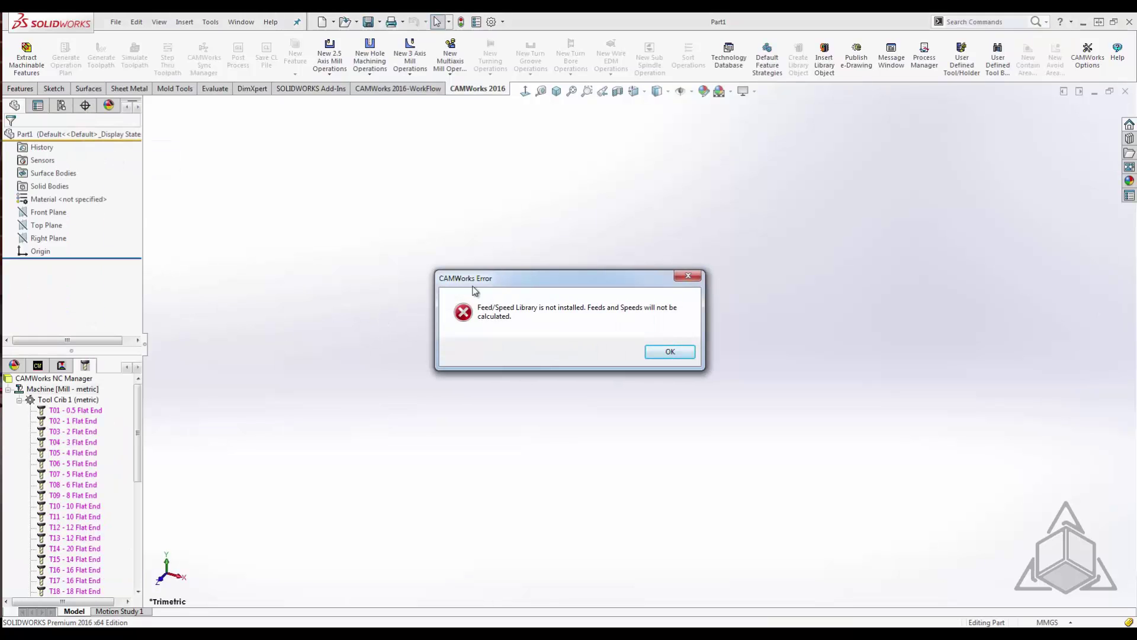
left_click(670, 353)
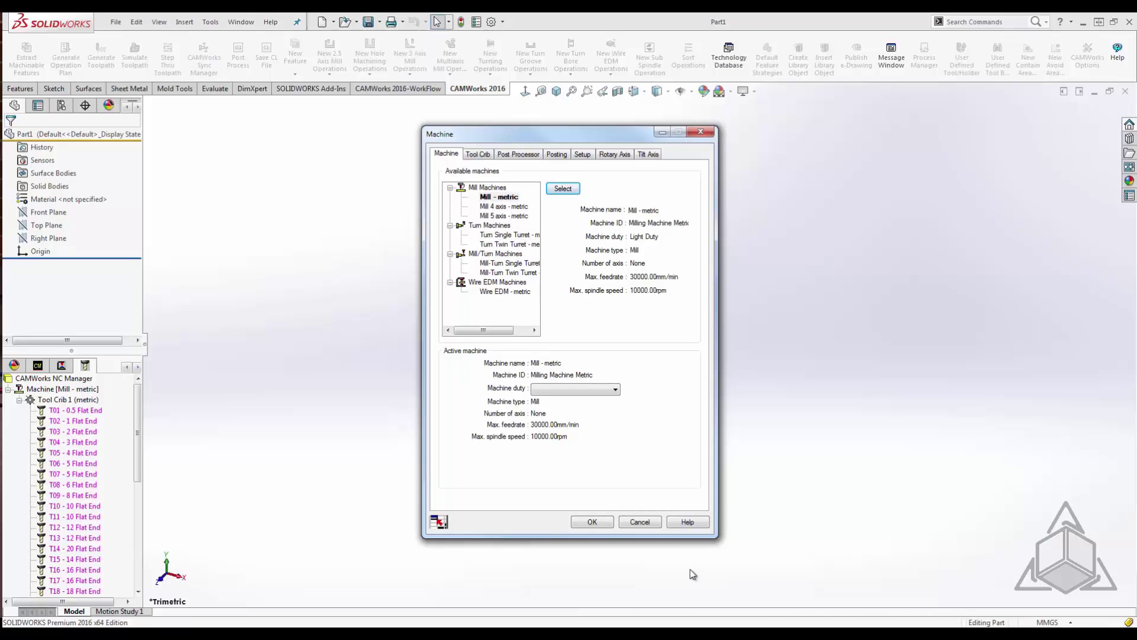
left_click(642, 522)
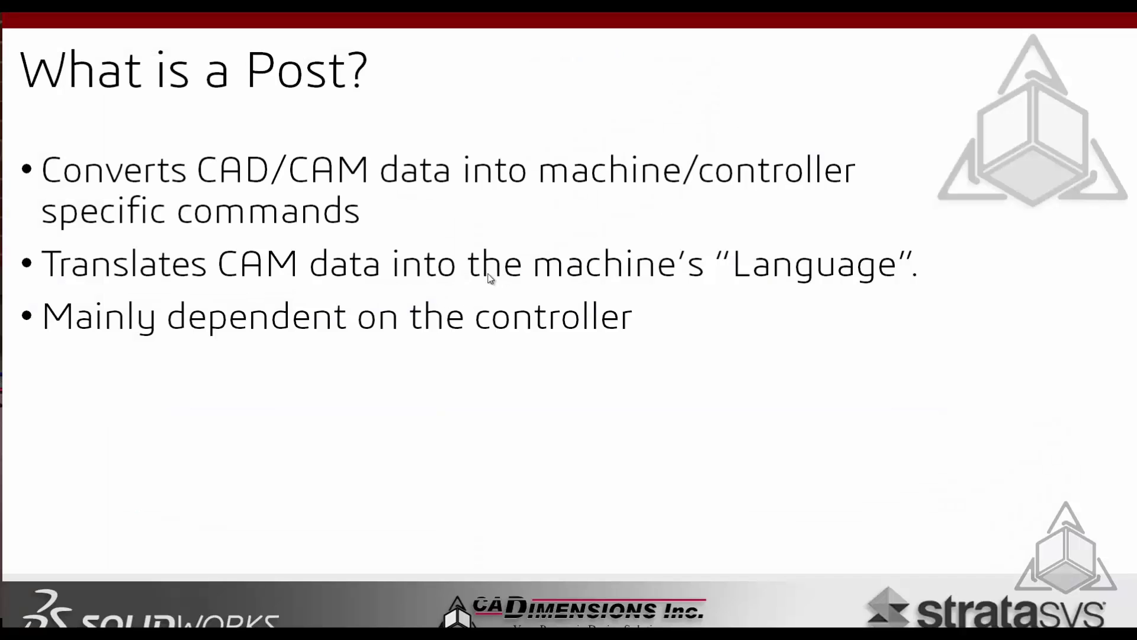
- Start SOLIDWORKS 2016 and activate the CAMWorks 2016 add-in for the session
key("super")
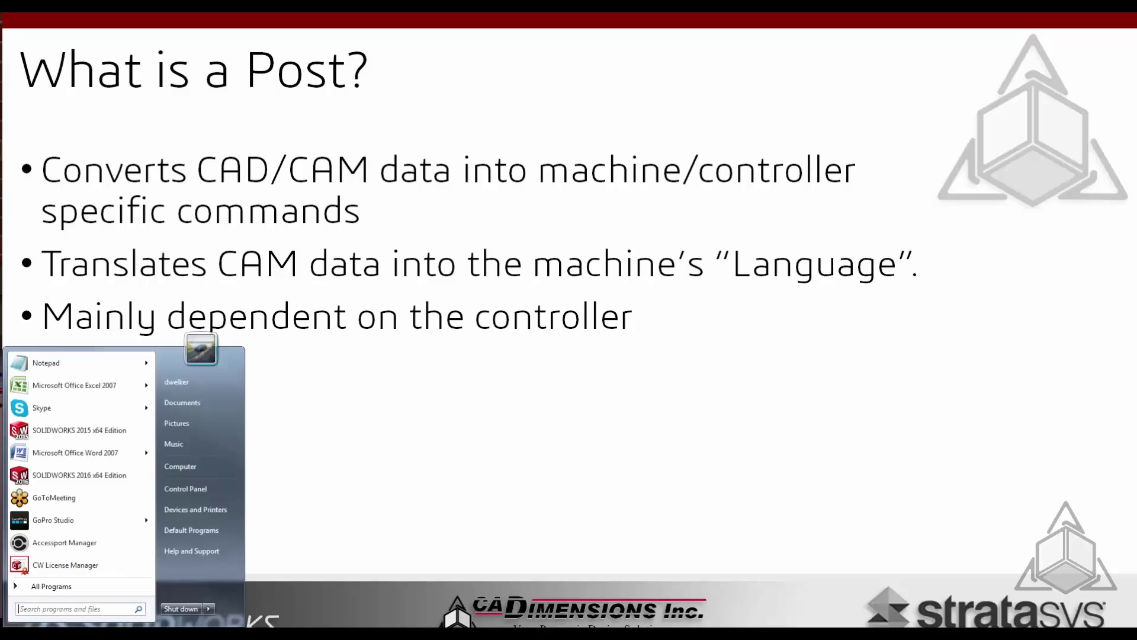
left_click(59, 475)
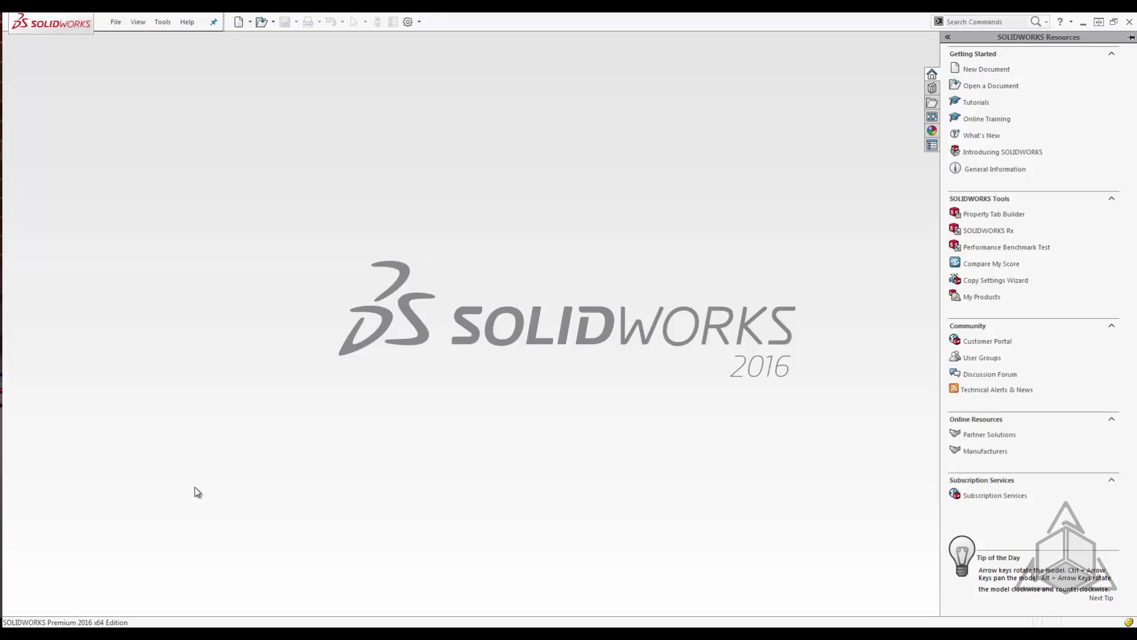
left_click(419, 21)
left_click(438, 51)
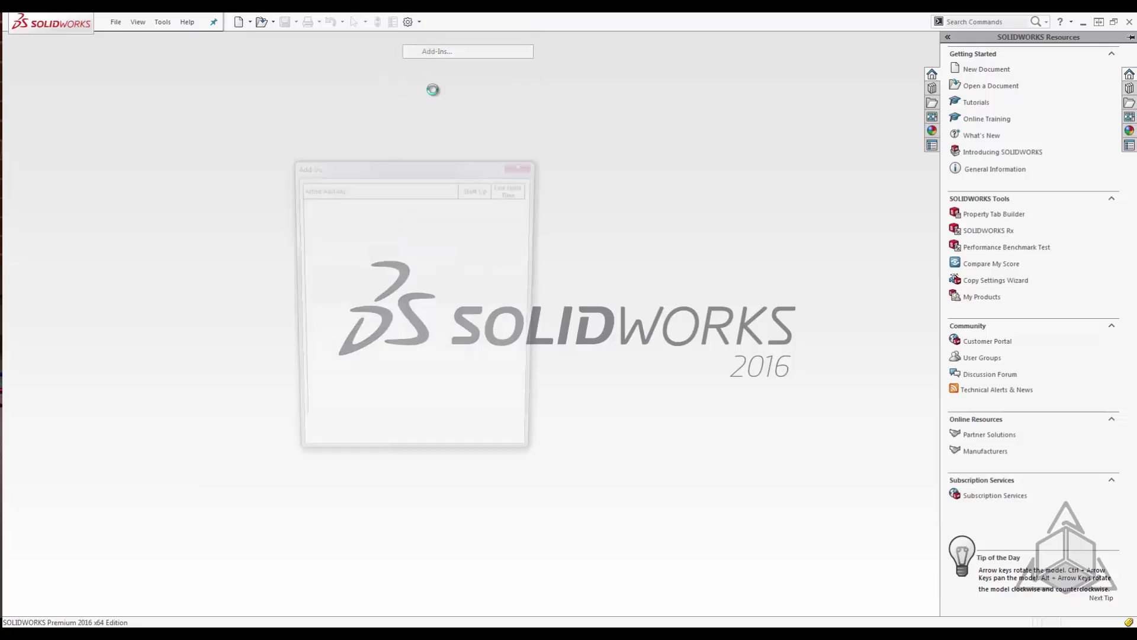
scroll(527, 265, "down", 3)
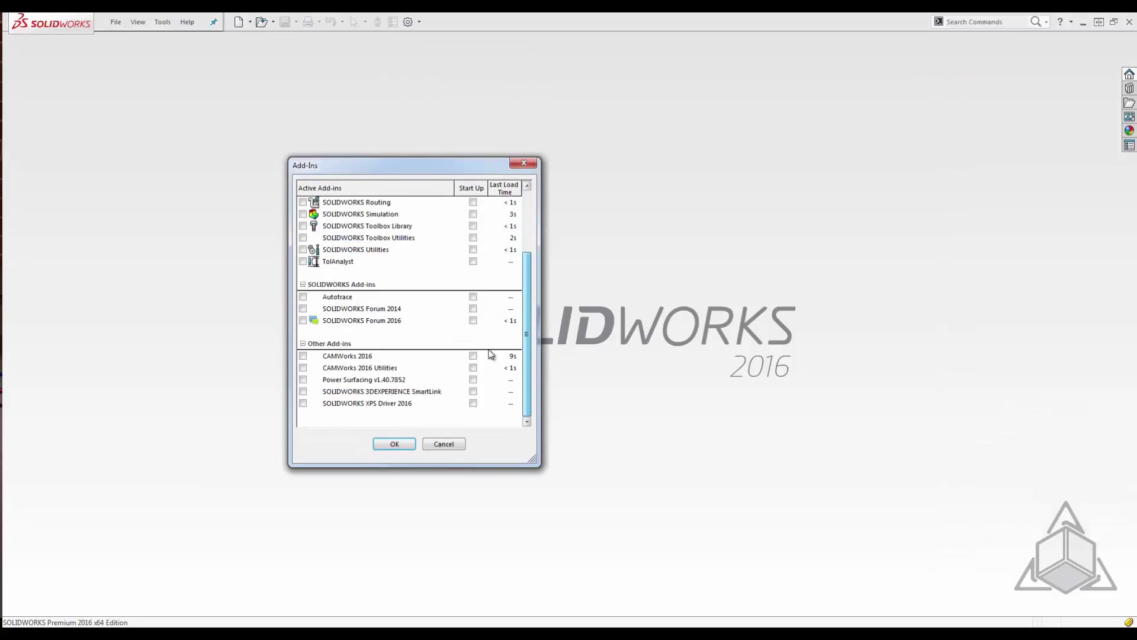
left_click(303, 356)
left_click(394, 443)
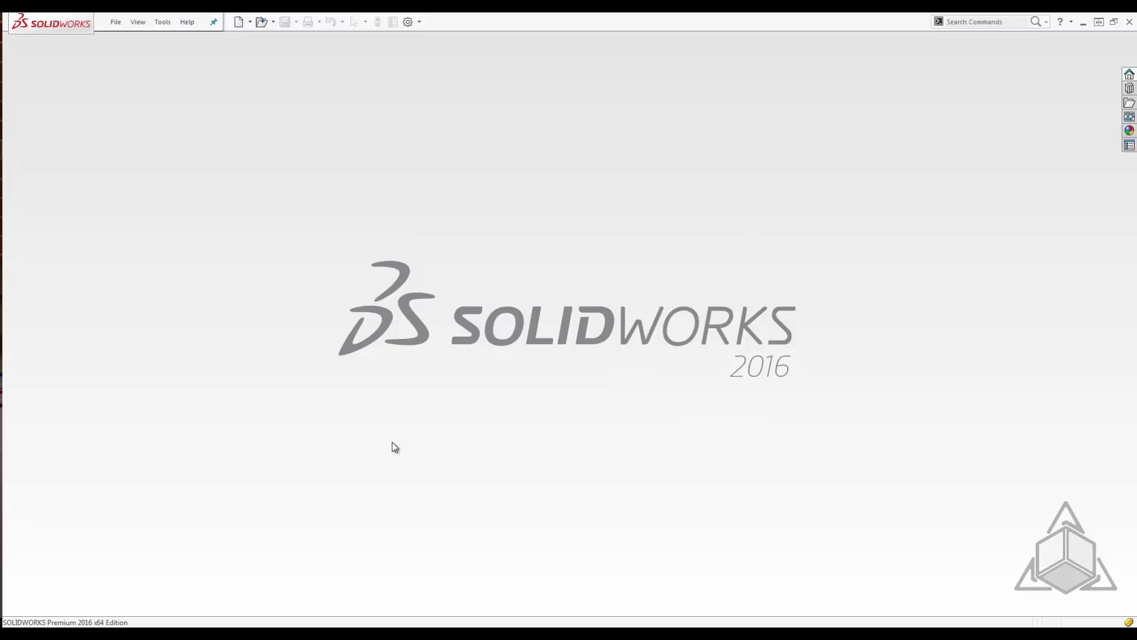
- Create a new part, widen the manager pane, and show the CAMWorks feature tree
left_click(239, 22)
left_click(600, 435)
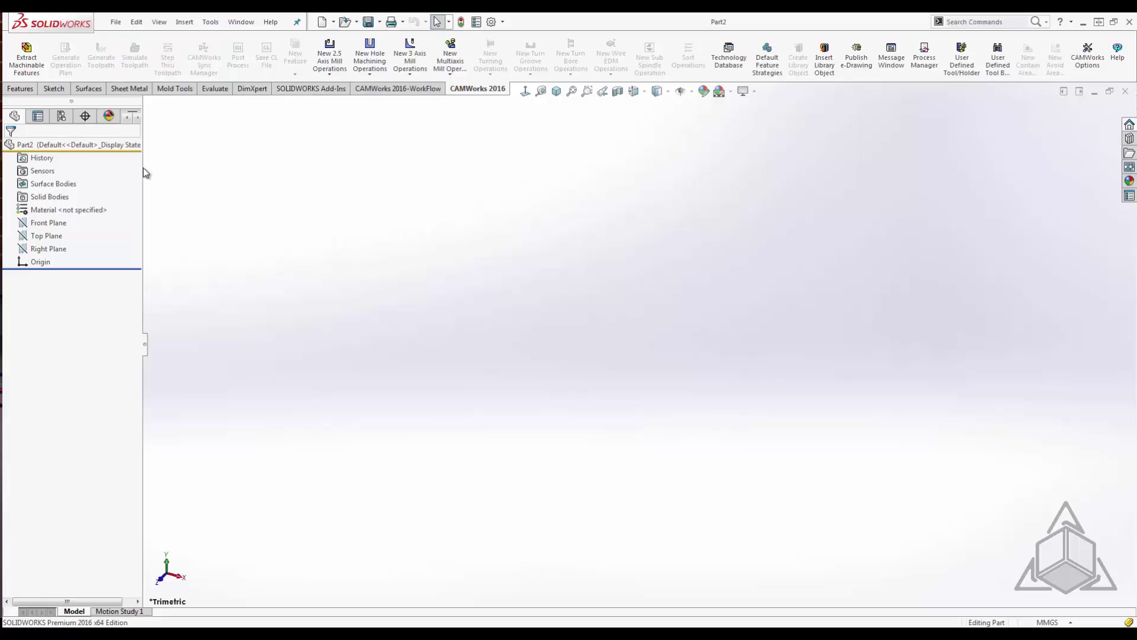
left_click_drag(144, 170, 205, 171)
left_click(131, 115)
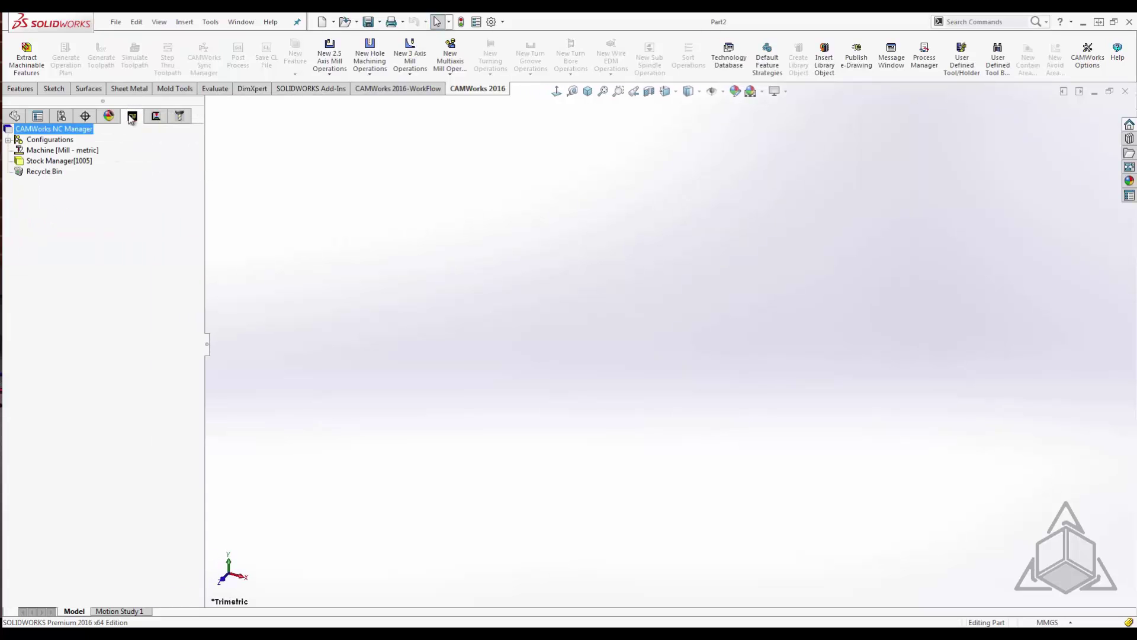
- Check the new part's machine definition for available mill machines and leave it unchanged
right_click(69, 153)
left_click(94, 155)
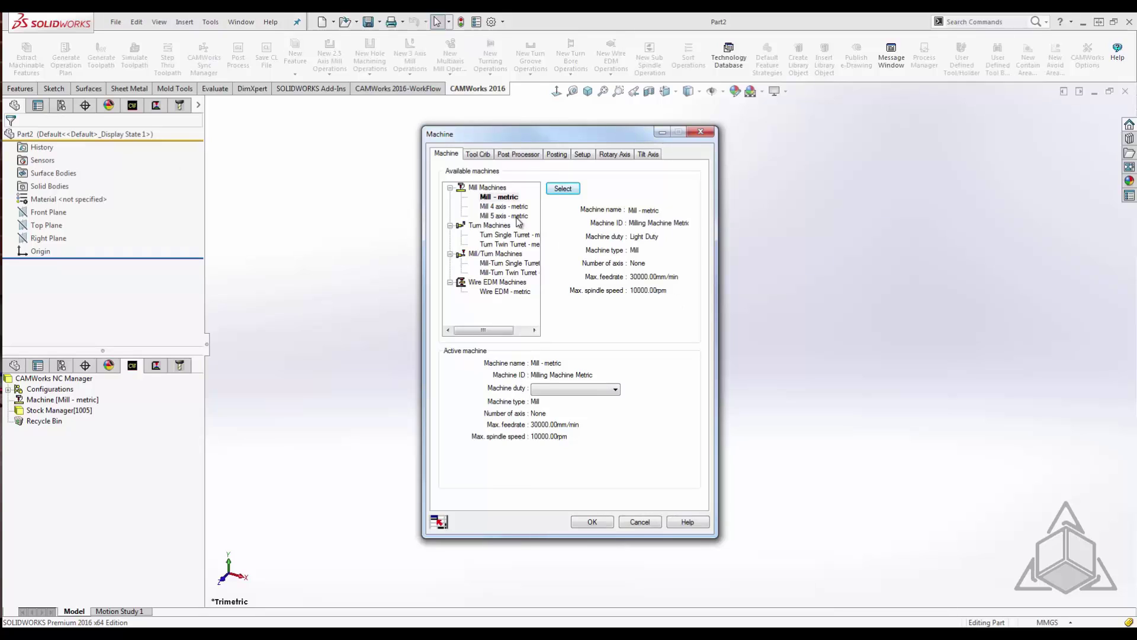
left_click(635, 524)
- Set the document units to IPS and make HAAS the active machine in the machine definition
left_click(1044, 624)
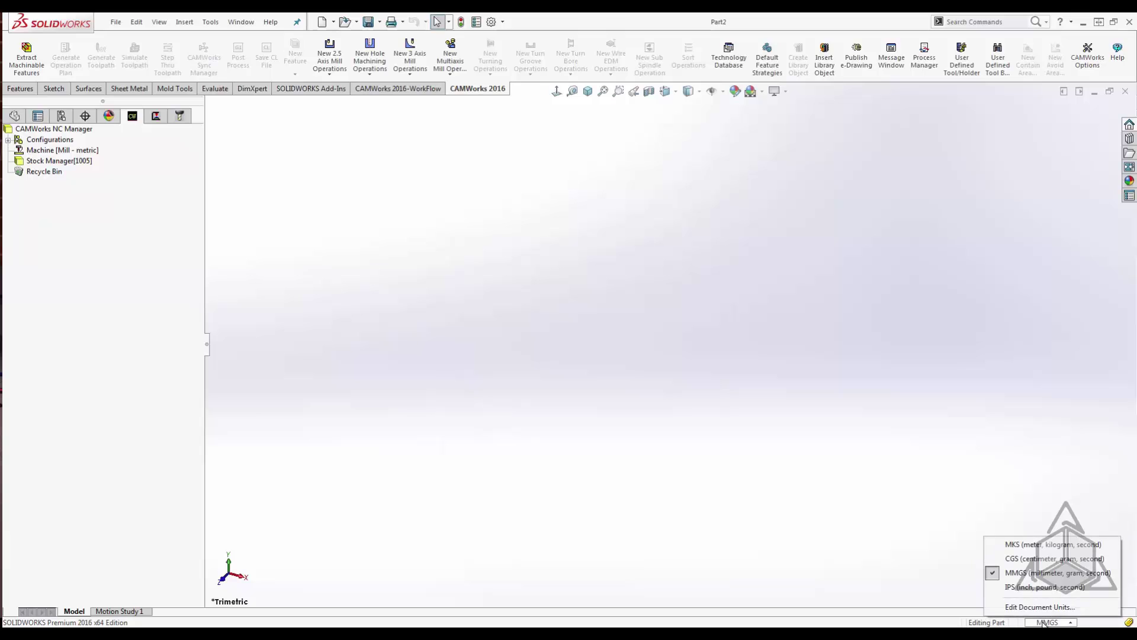
left_click(1028, 588)
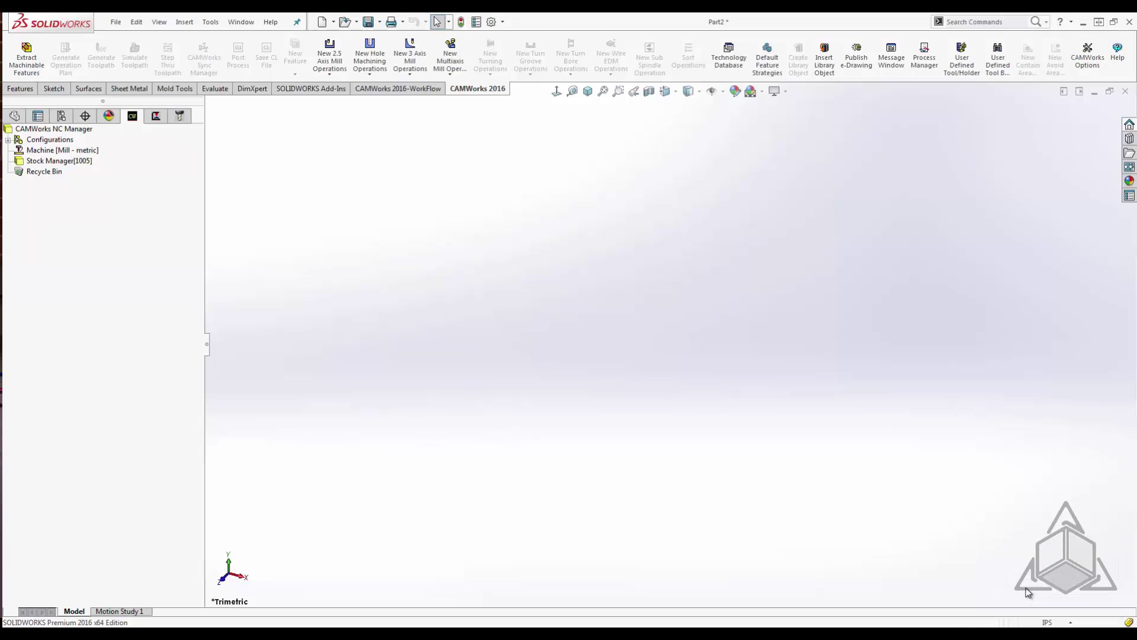
right_click(54, 150)
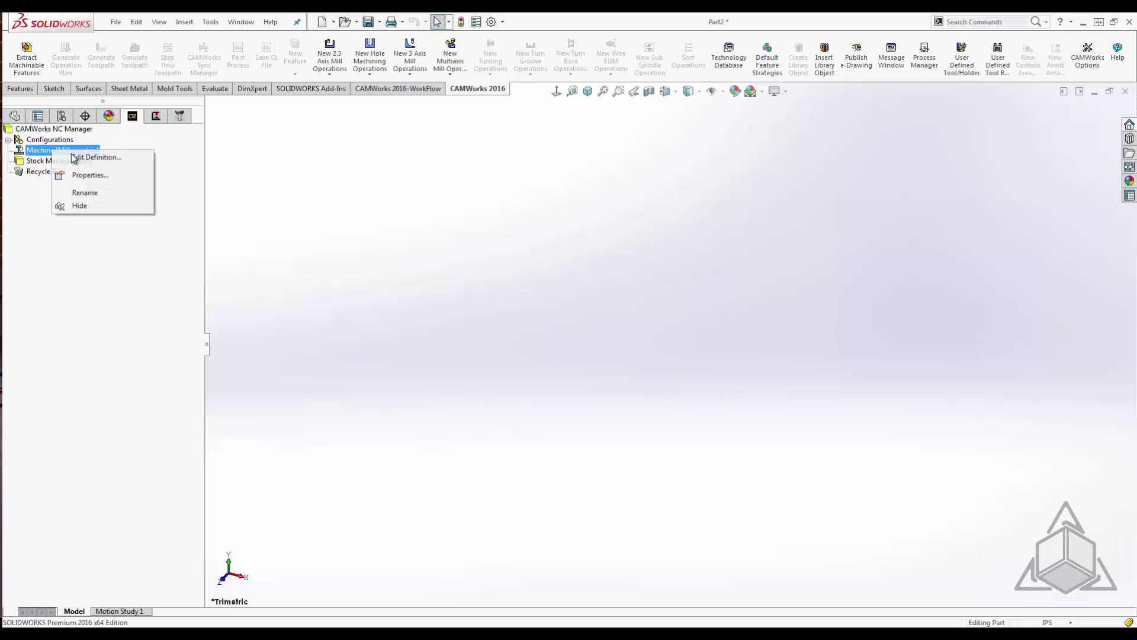
left_click(91, 155)
left_click(490, 226)
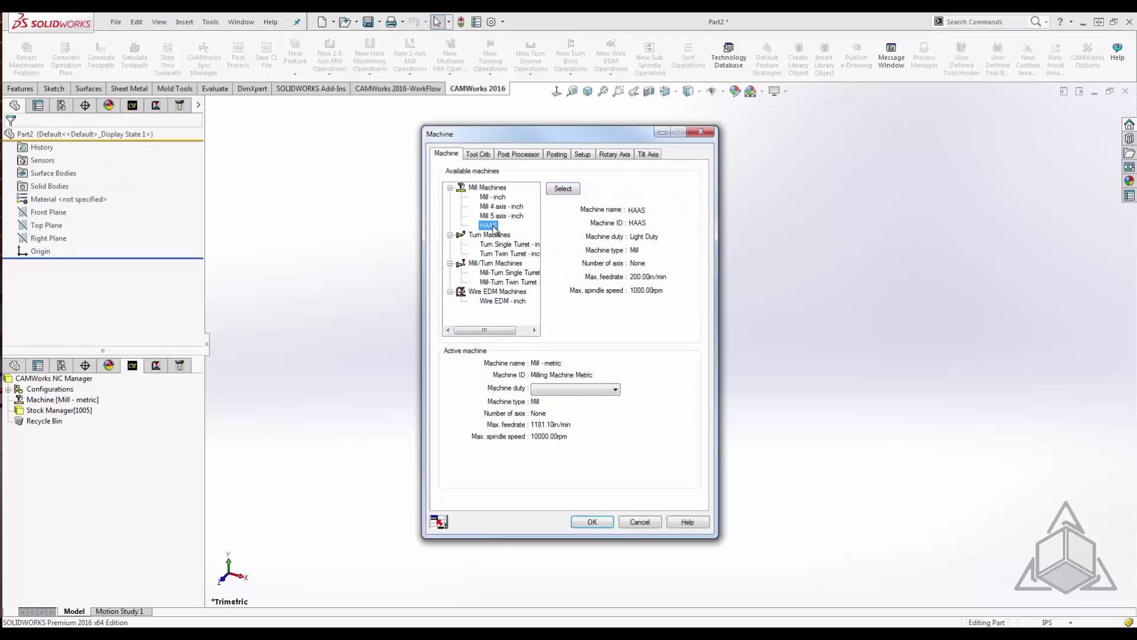
left_click(563, 188)
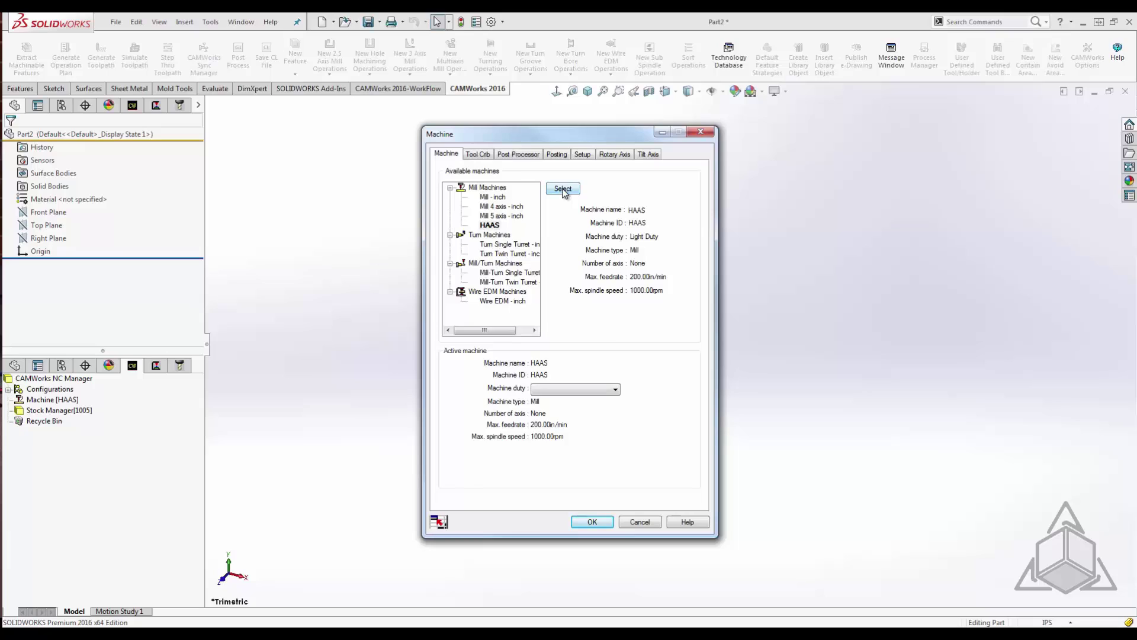
- Review the HAAS machine's post processor and try Crib 3 (Haas) as its active tool crib, leaving the definition without confirming
left_click(518, 154)
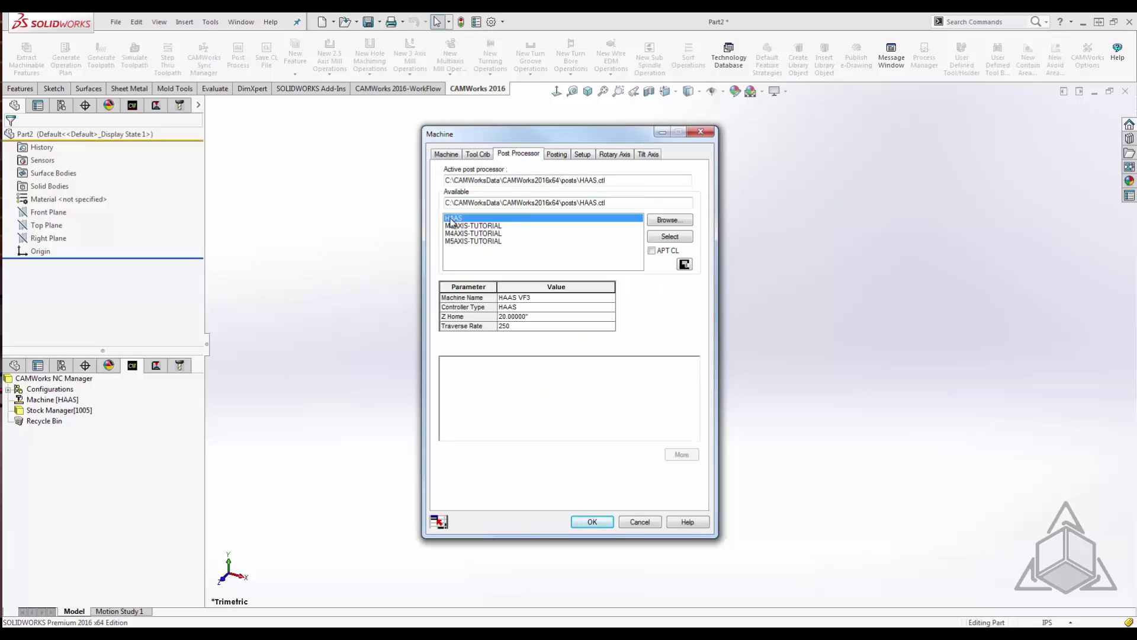
left_click(481, 157)
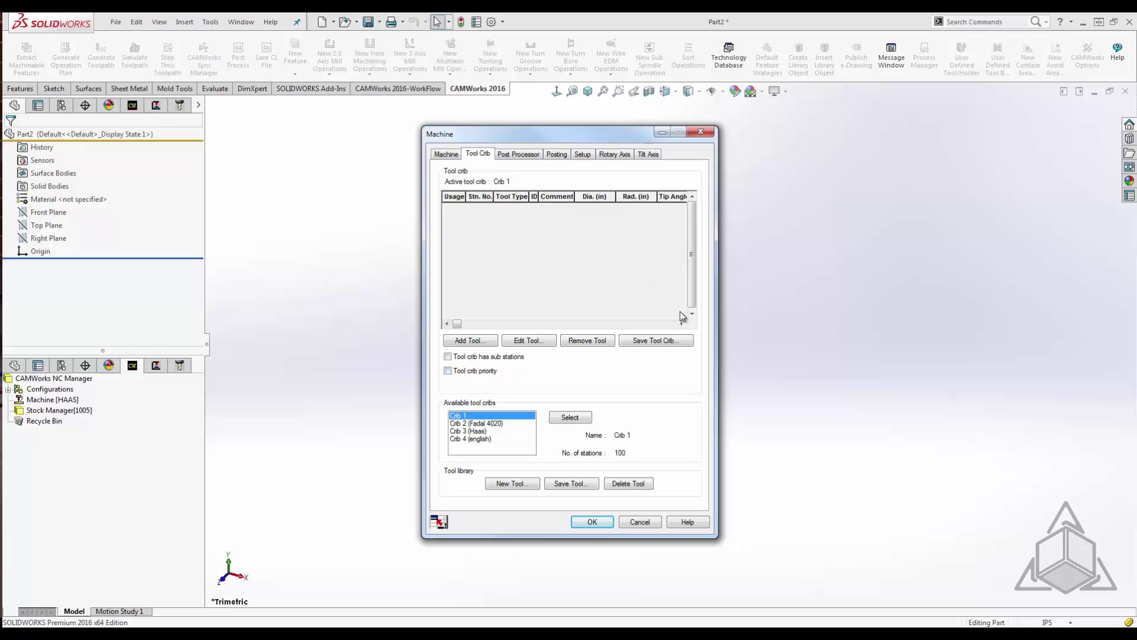
left_click(489, 425)
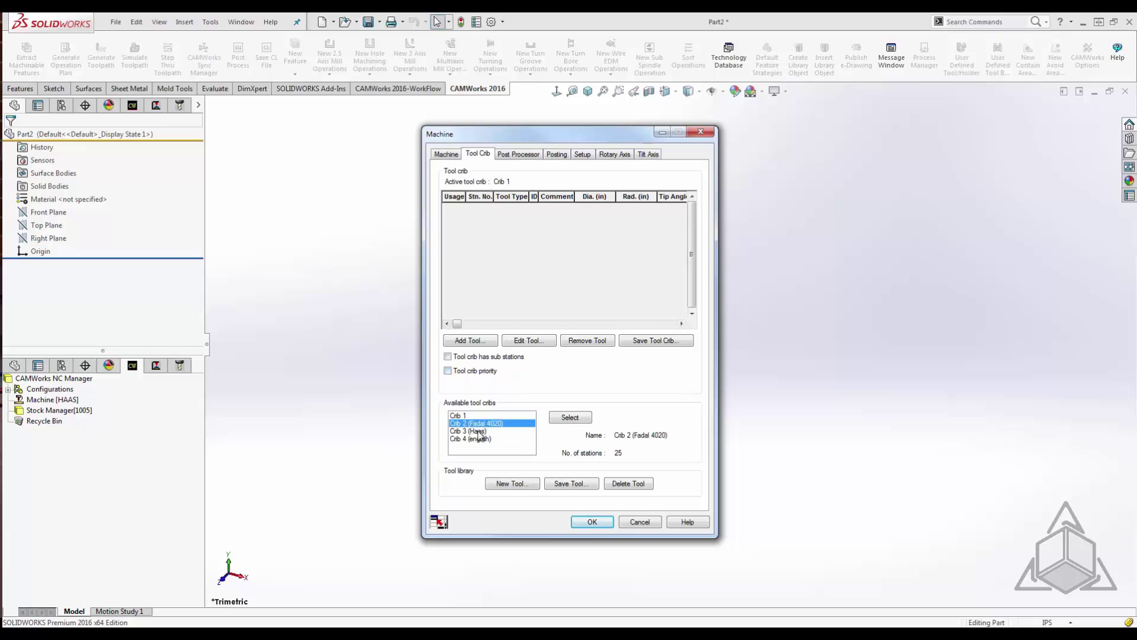
left_click(486, 431)
left_click(568, 417)
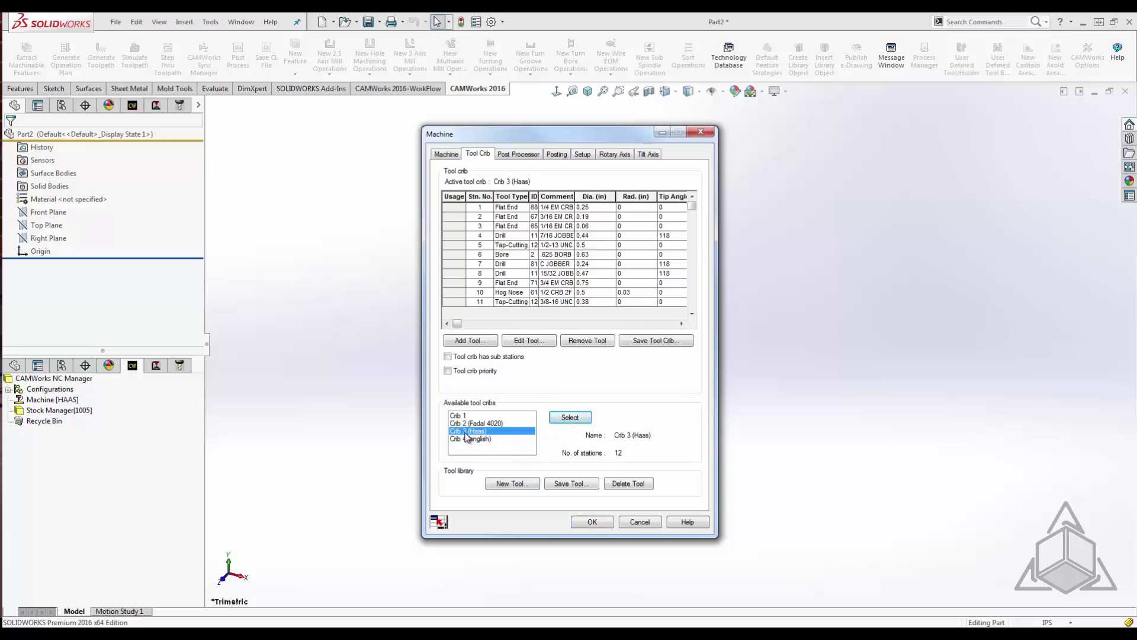
left_click(461, 374)
left_click(639, 522)
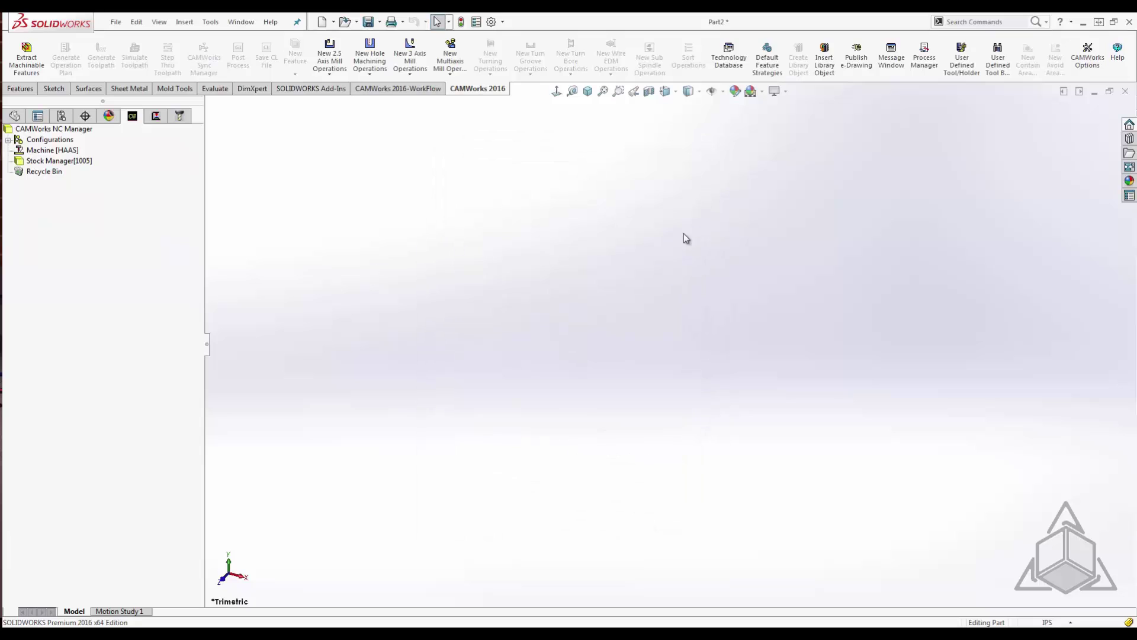
- Close the current part without saving and create a new part document
left_click(1126, 92)
left_click(602, 329)
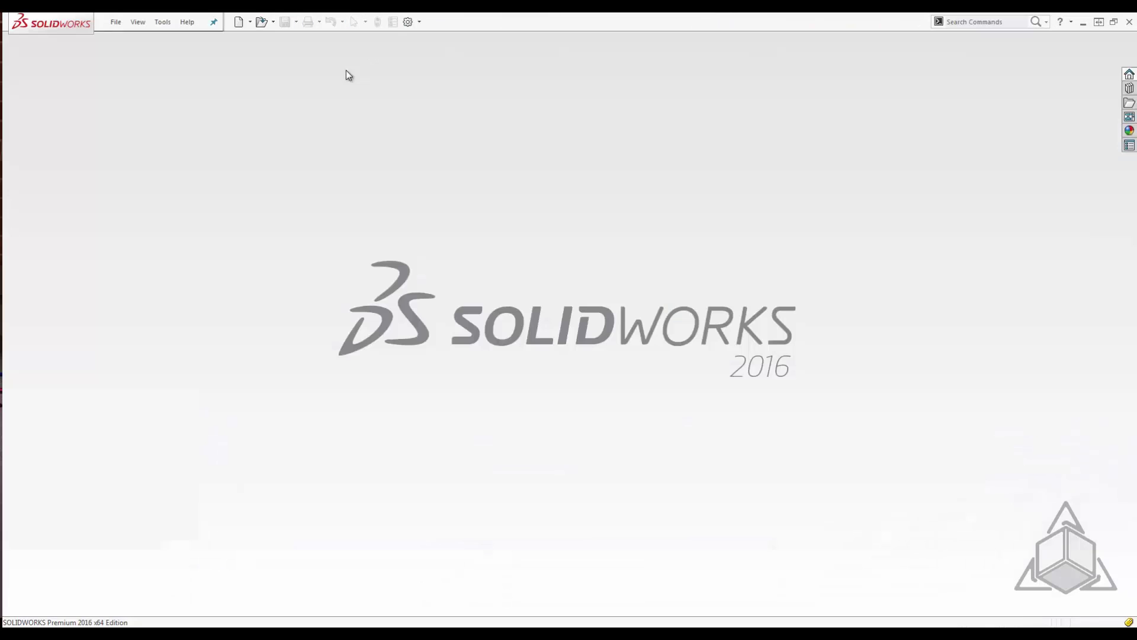
left_click(239, 22)
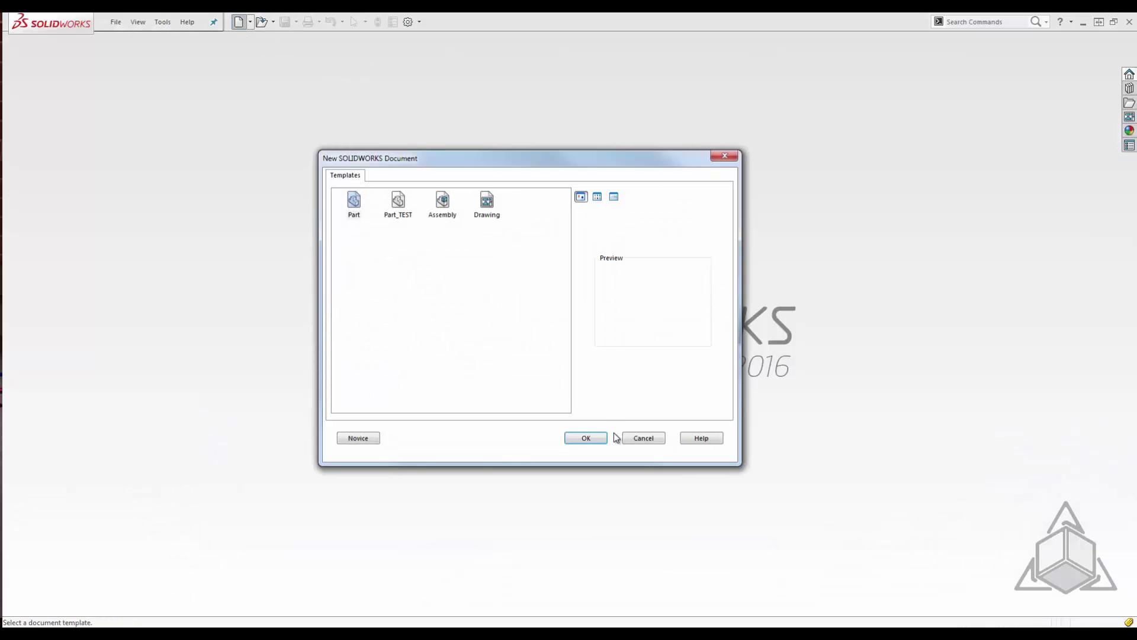
left_click(597, 438)
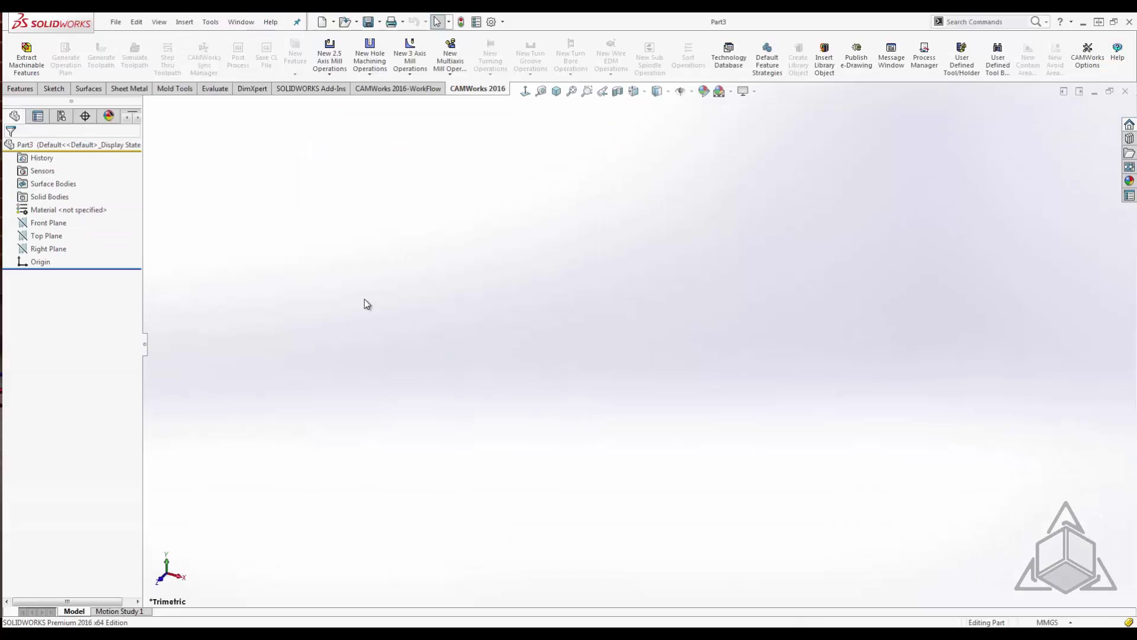
- Widen the new part's manager pane and show the CAMWorks feature tree
left_click(108, 116)
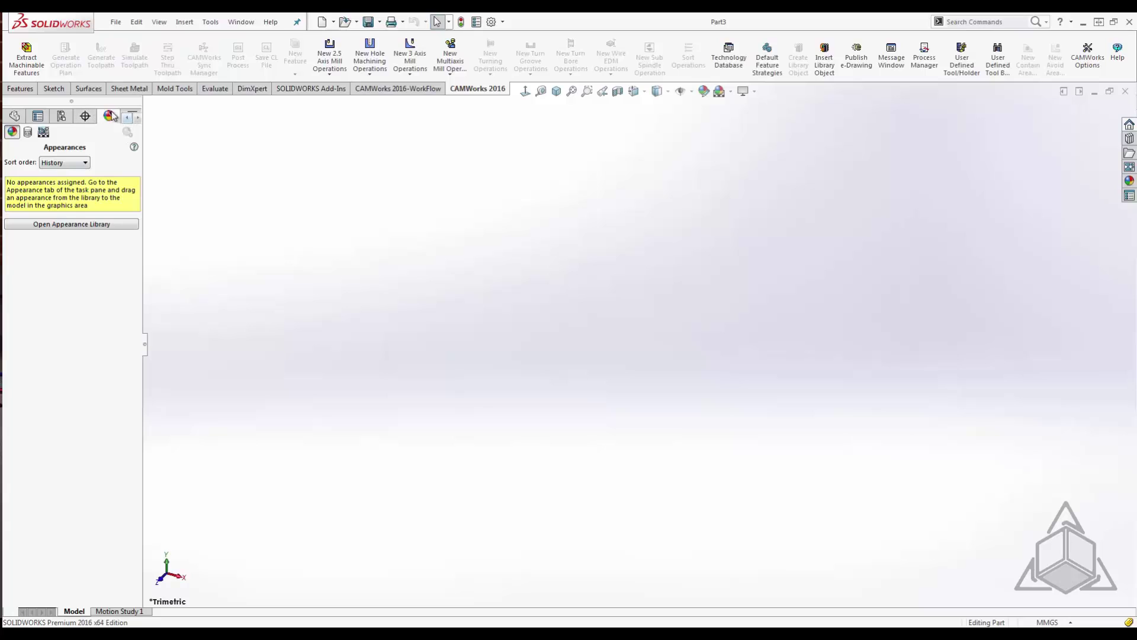
left_click_drag(144, 156, 180, 157)
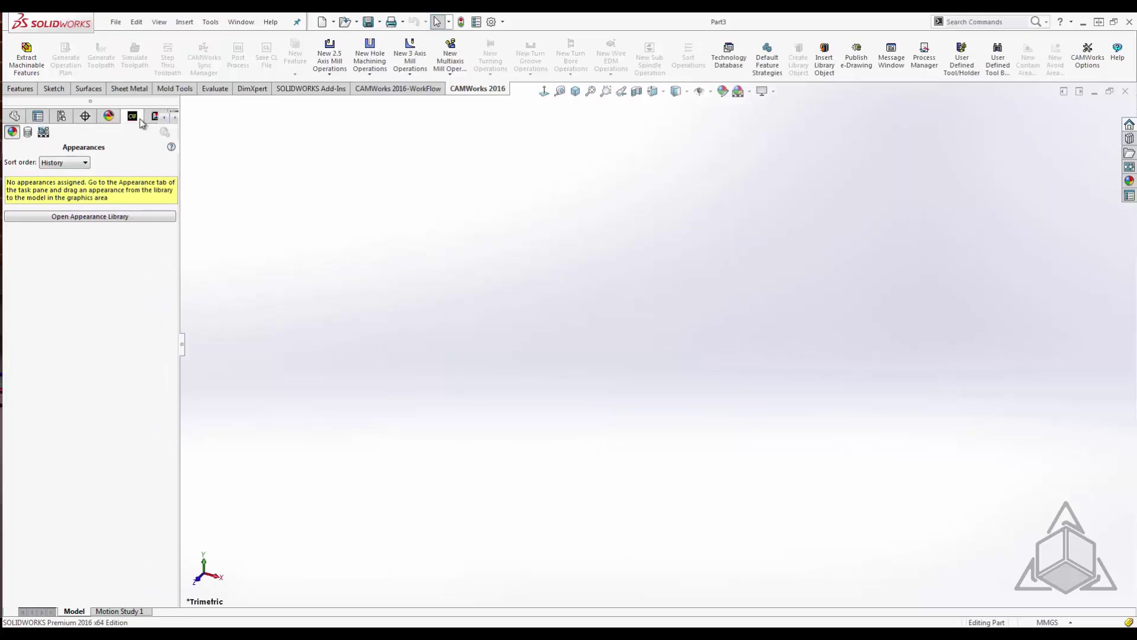
left_click(132, 115)
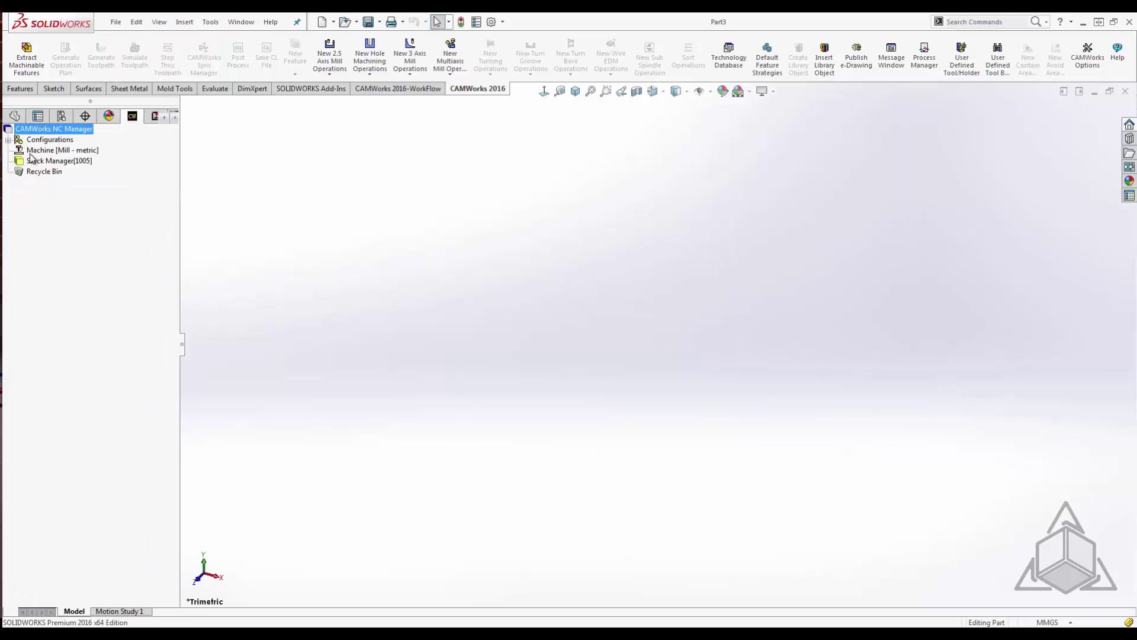
- Inspect the metric part's machine definition for its tool crib and available machines, leaving it unchanged
right_click(89, 151)
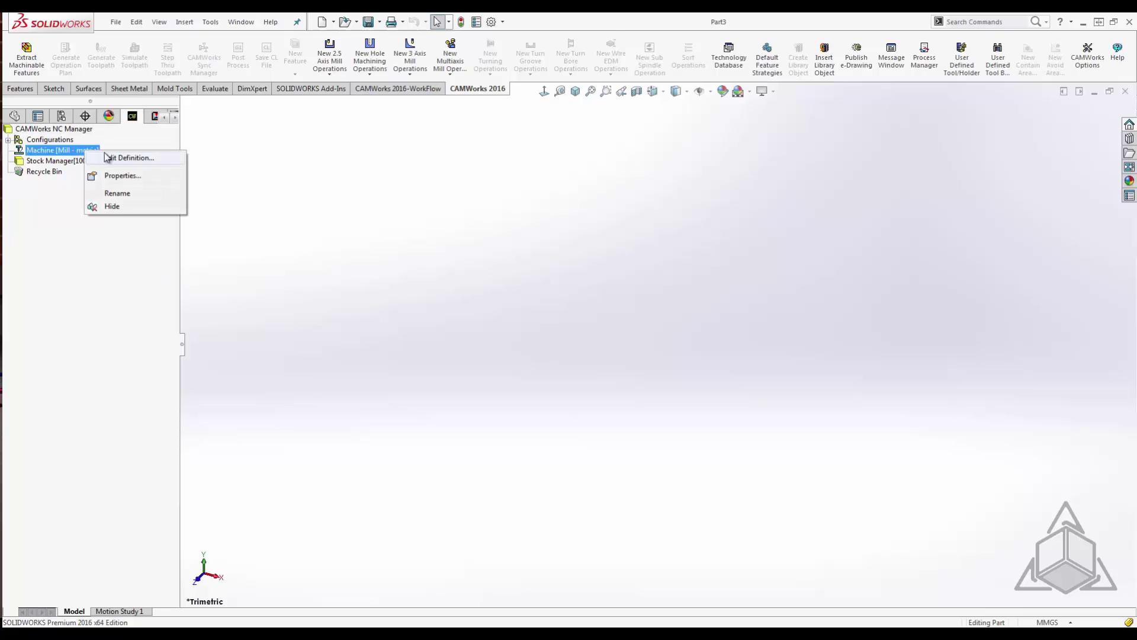
left_click(112, 160)
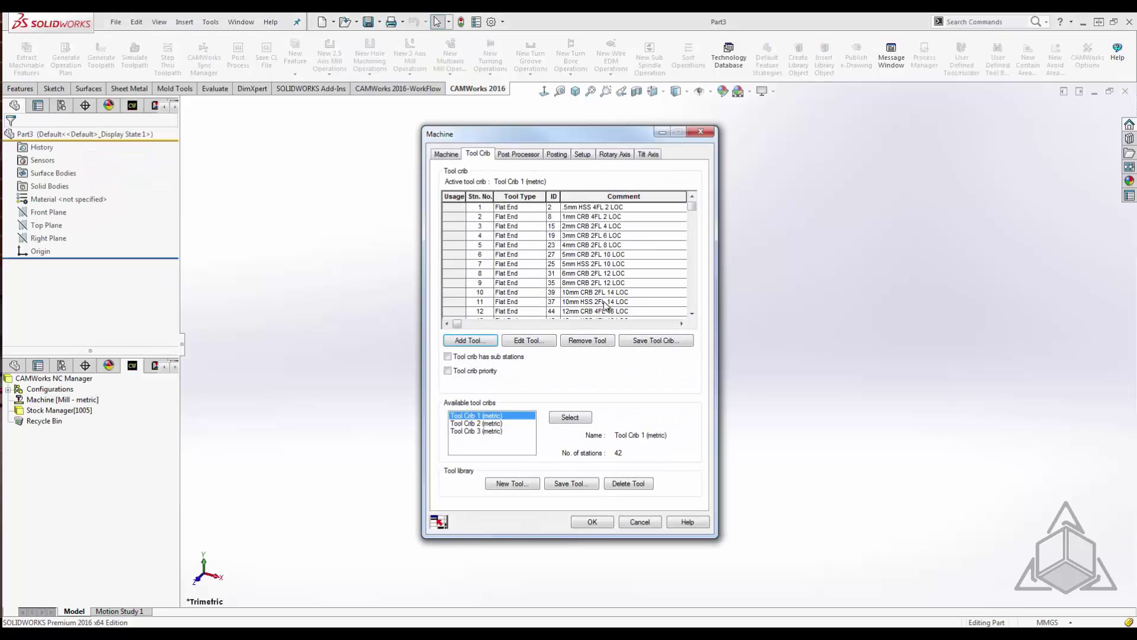
left_click(446, 155)
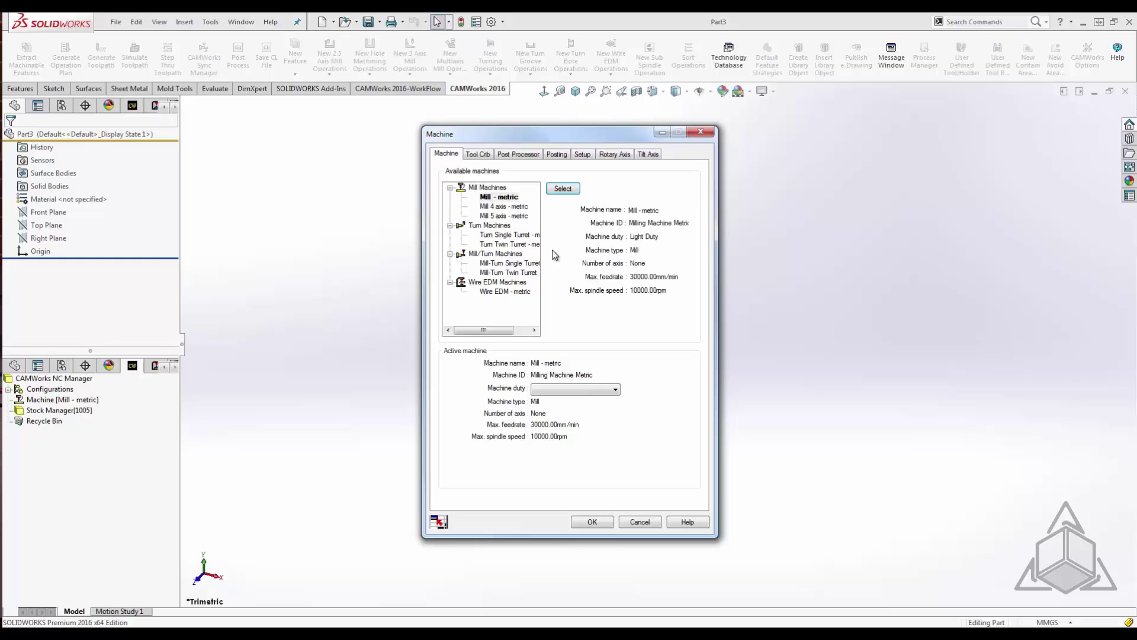
left_click(644, 521)
- Set the document units to IPS and make HAAS the part's active machine
left_click(1054, 622)
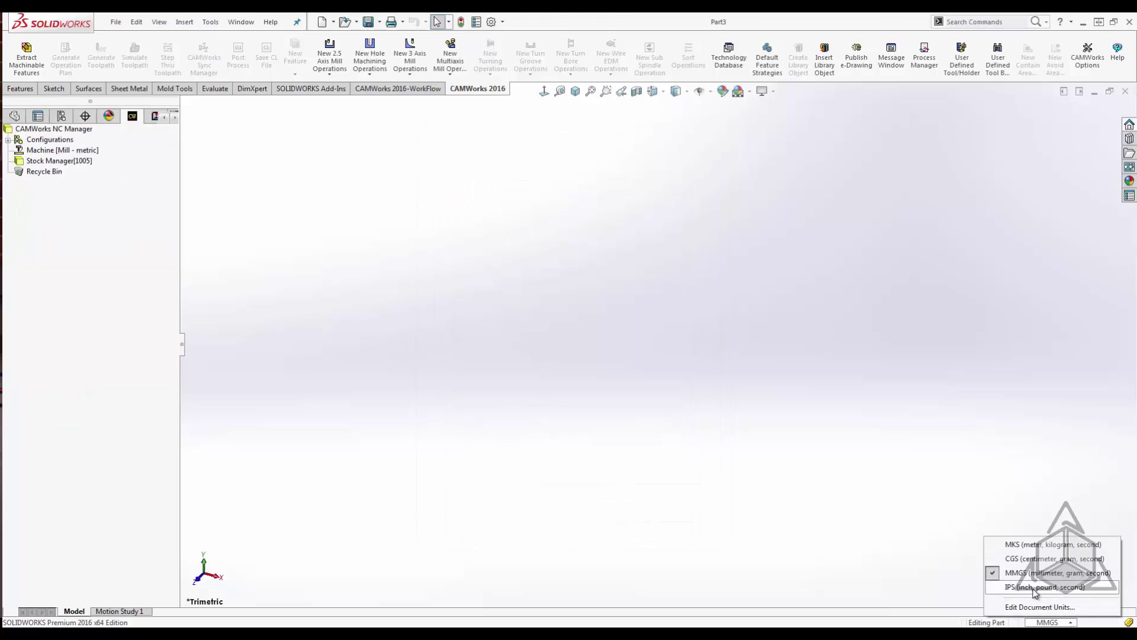
left_click(1031, 589)
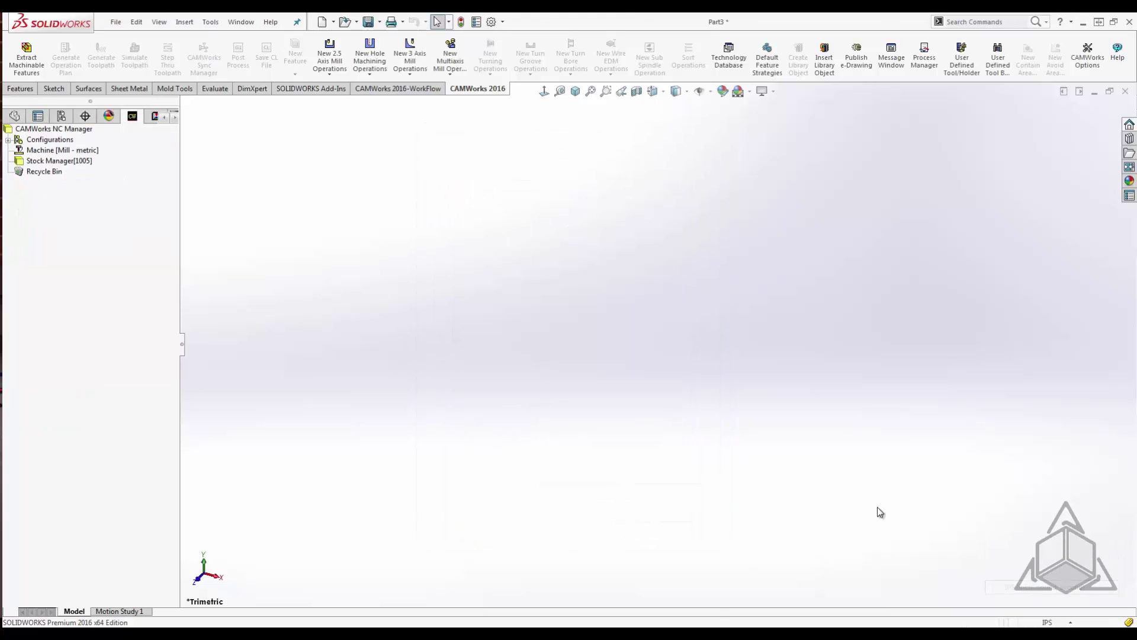
right_click(66, 151)
left_click(89, 160)
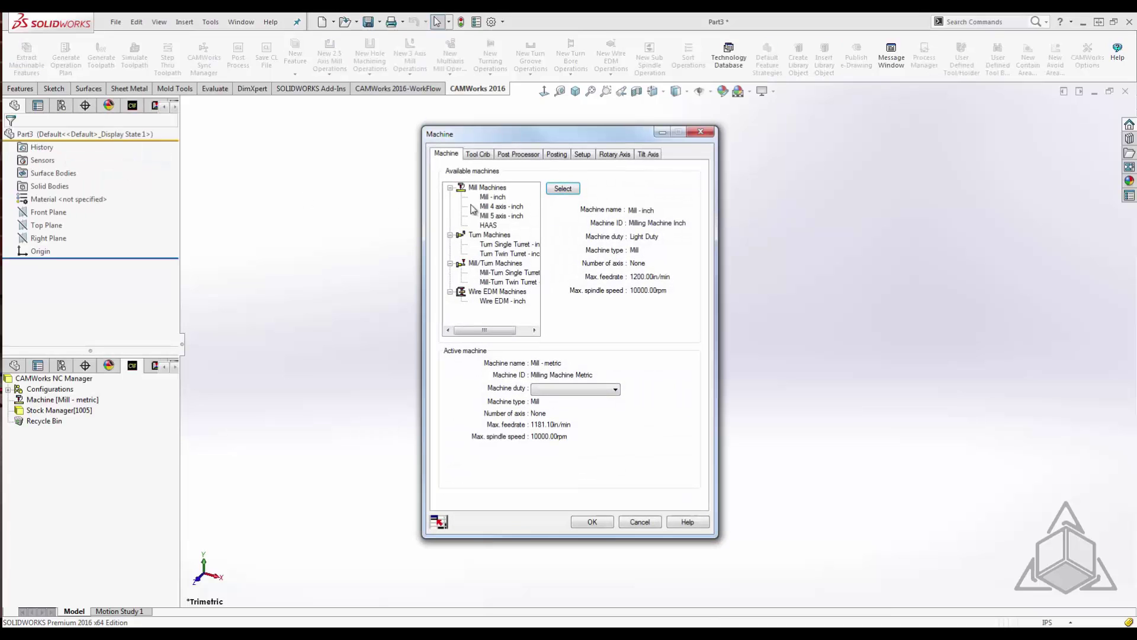
left_click(488, 225)
left_click(561, 188)
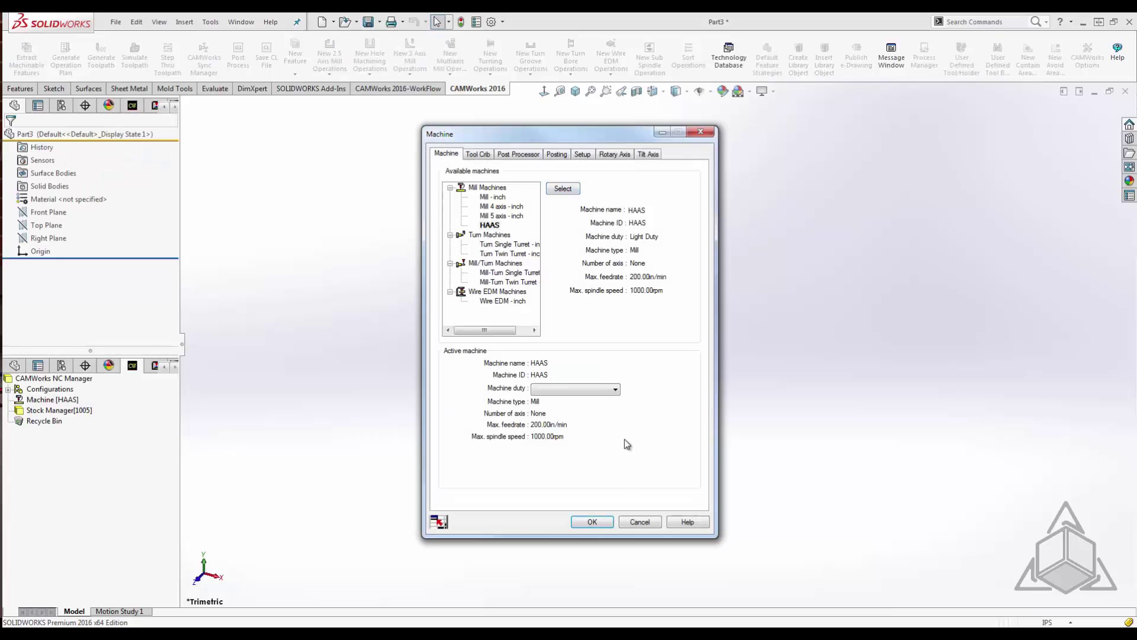
left_click(601, 523)
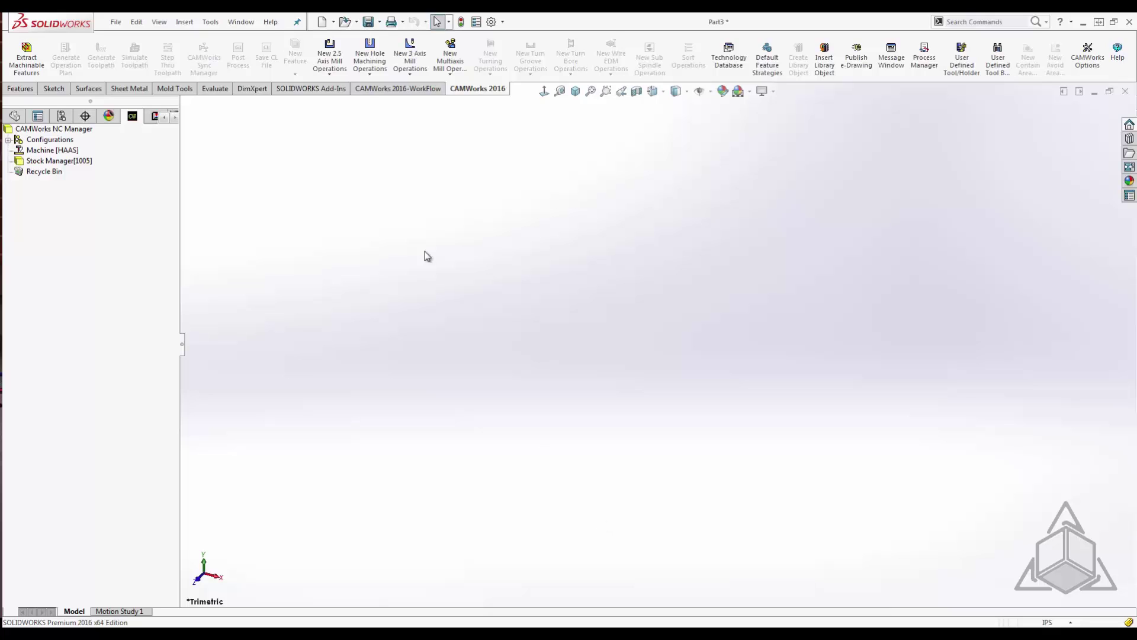
- Start saving the part under a new name with Part Templates (*.prtdot) as the file type
left_click(379, 22)
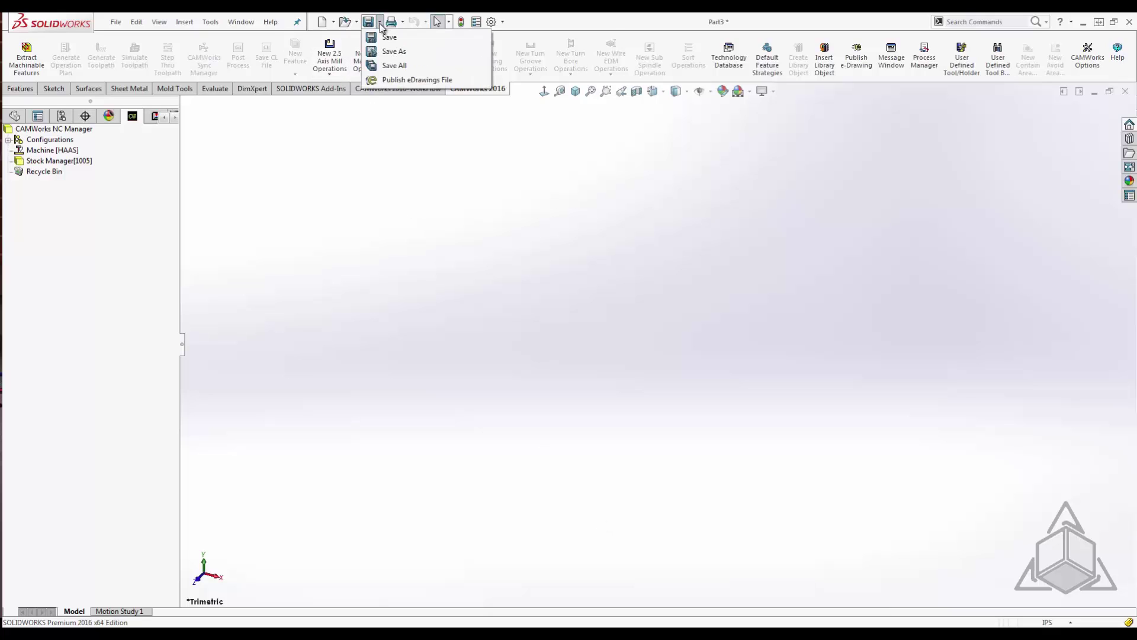
left_click(391, 52)
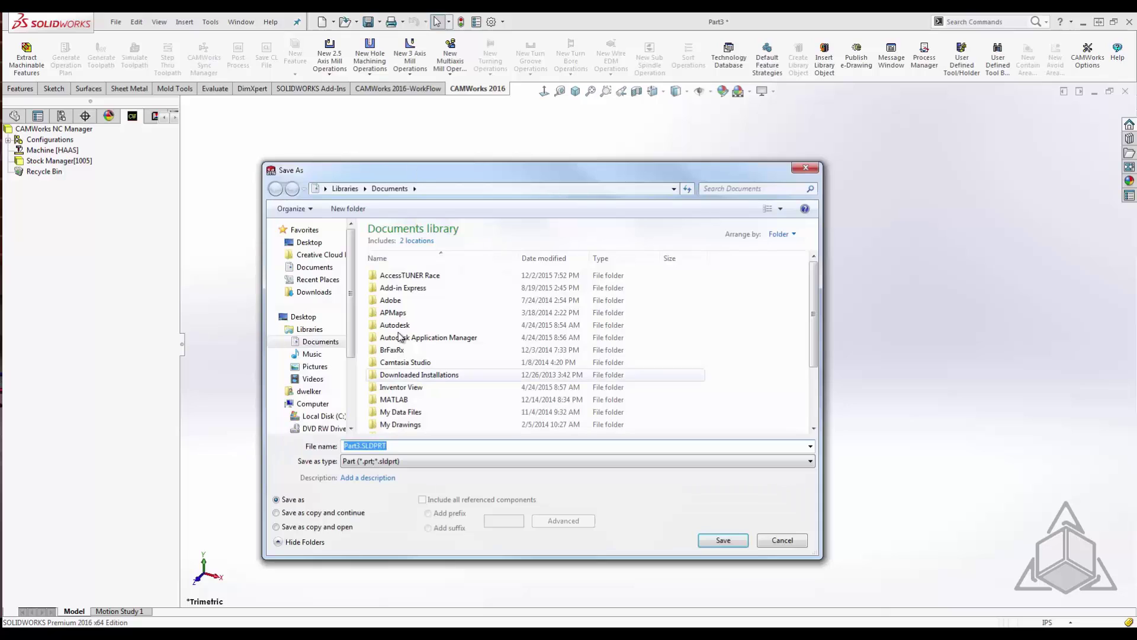
left_click(379, 461)
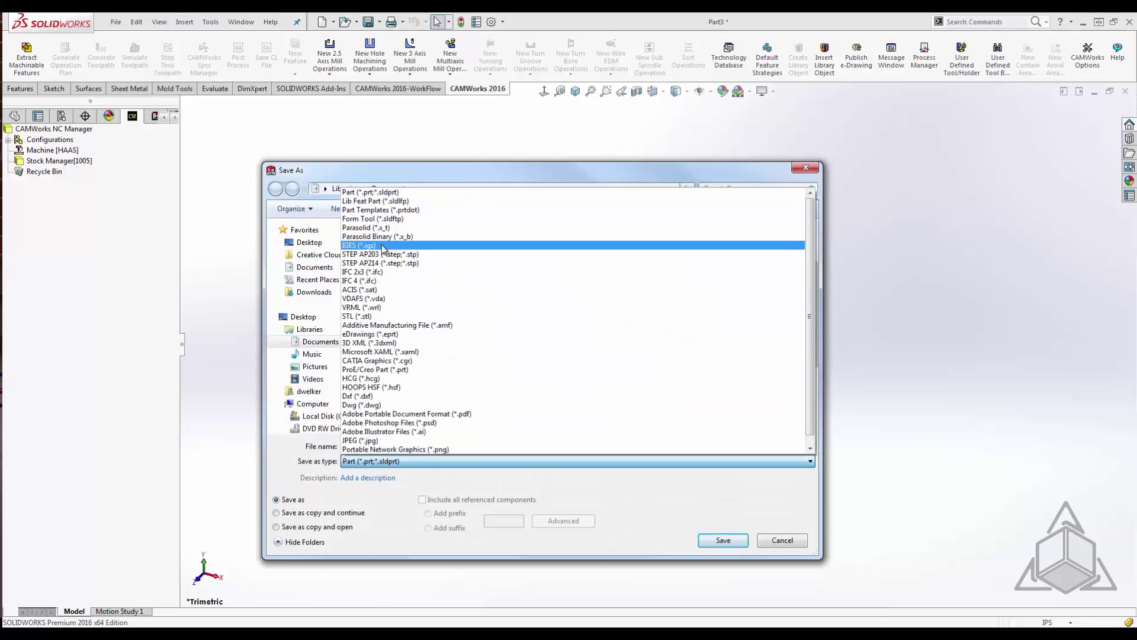
left_click(374, 210)
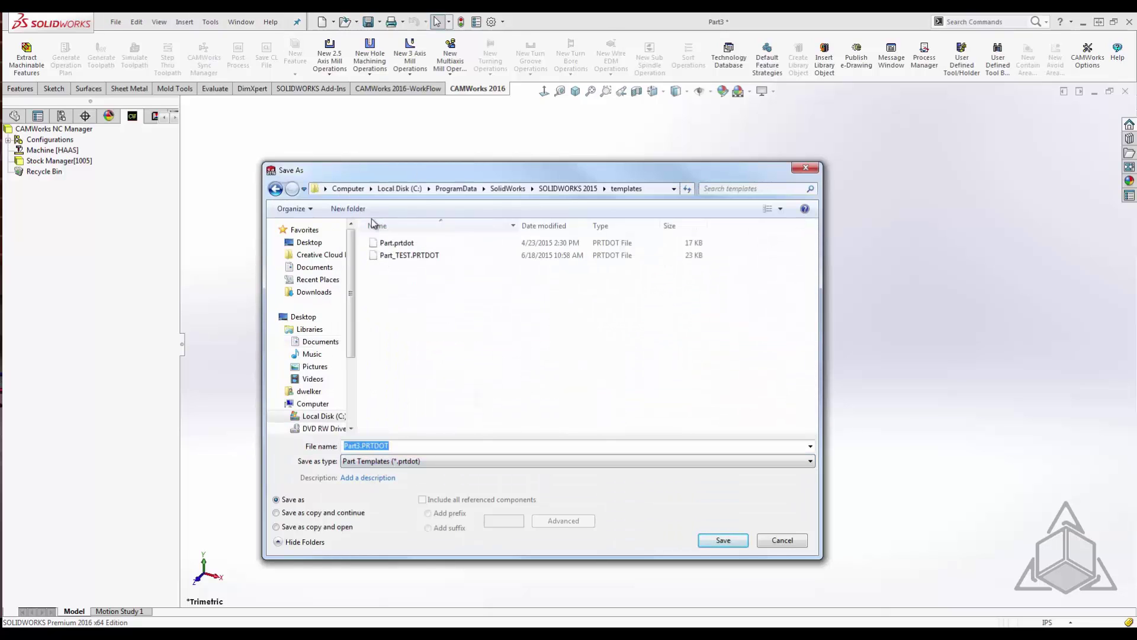
left_click(406, 461)
left_click(408, 453)
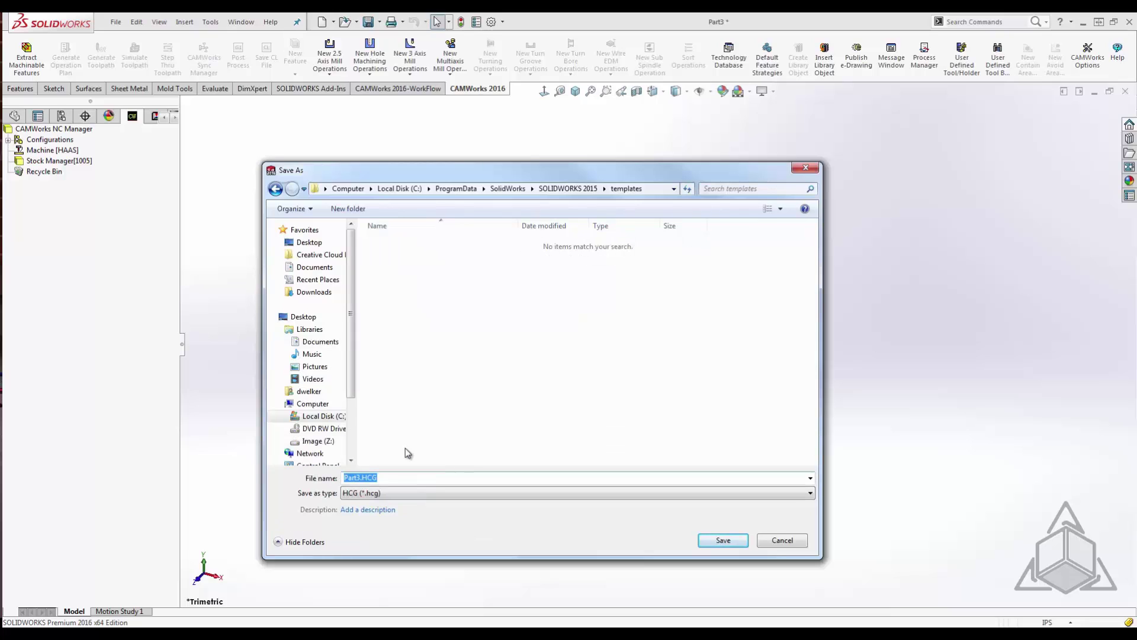
left_click(421, 491)
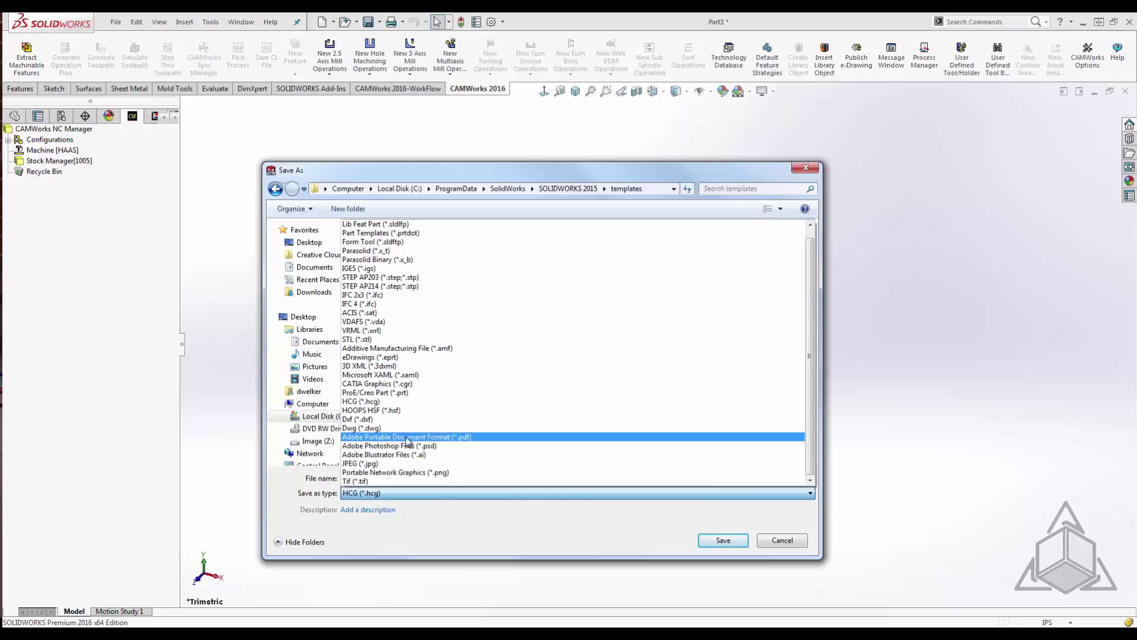
left_click(379, 235)
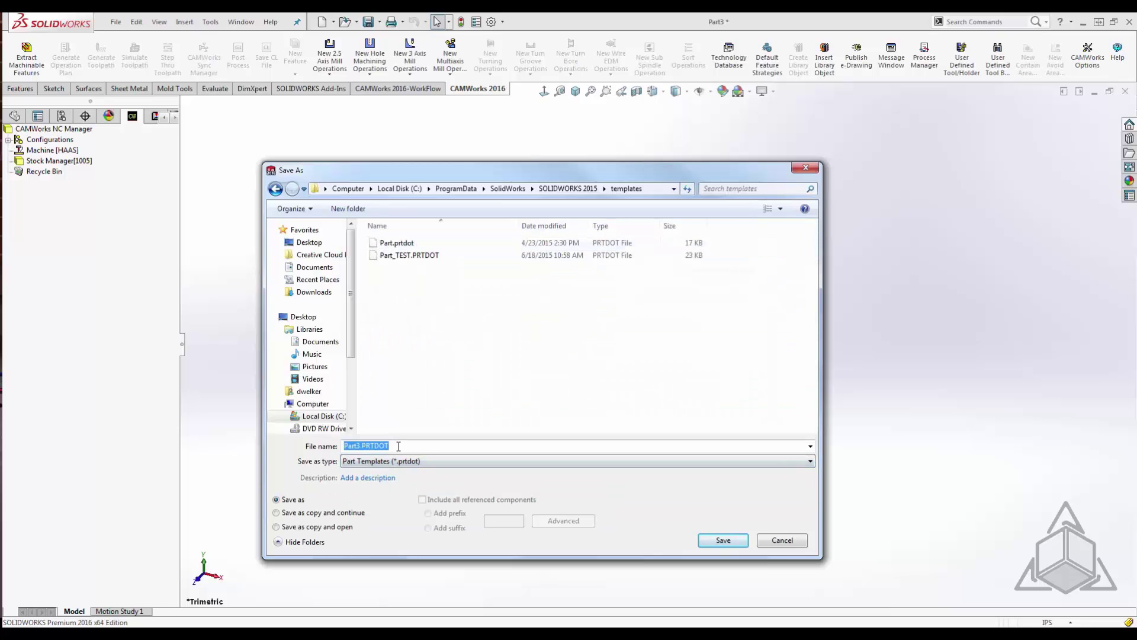
- Name the part template HAAS Inch and save it in the templates folder
left_click(419, 443)
double_click(418, 443)
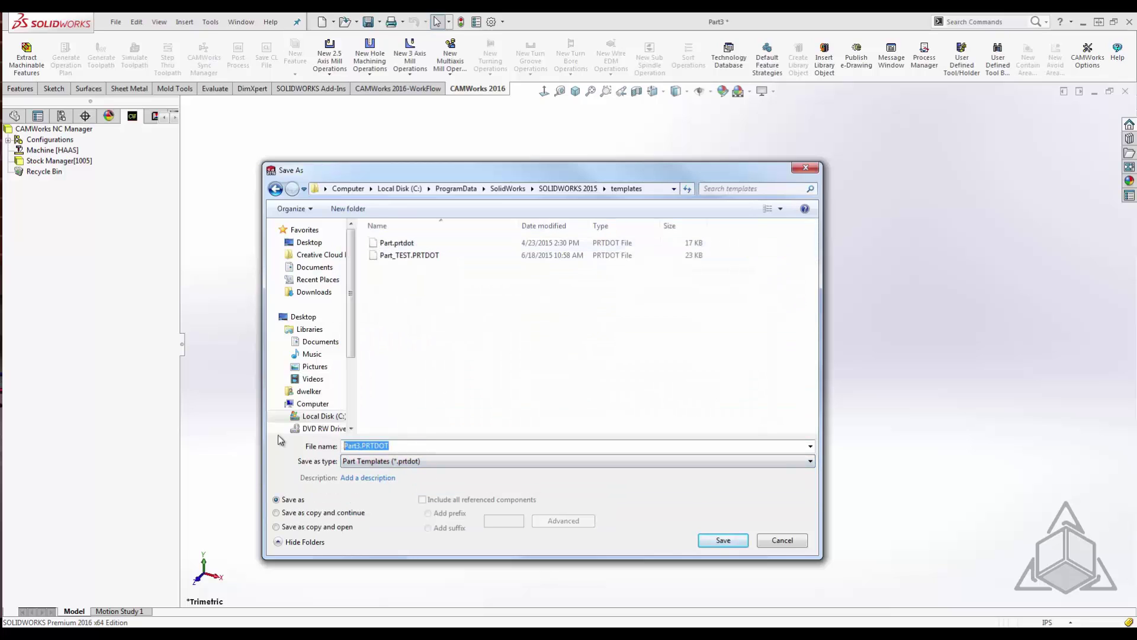
key("BackSpace")
type("HA")
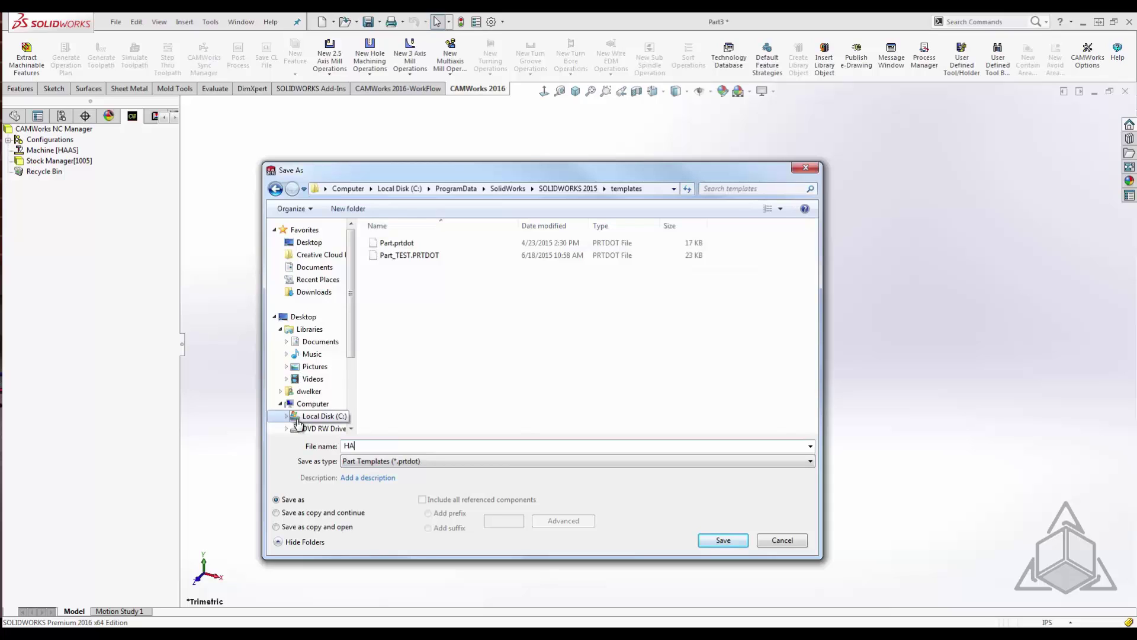
type("AS Inch")
key("Return")
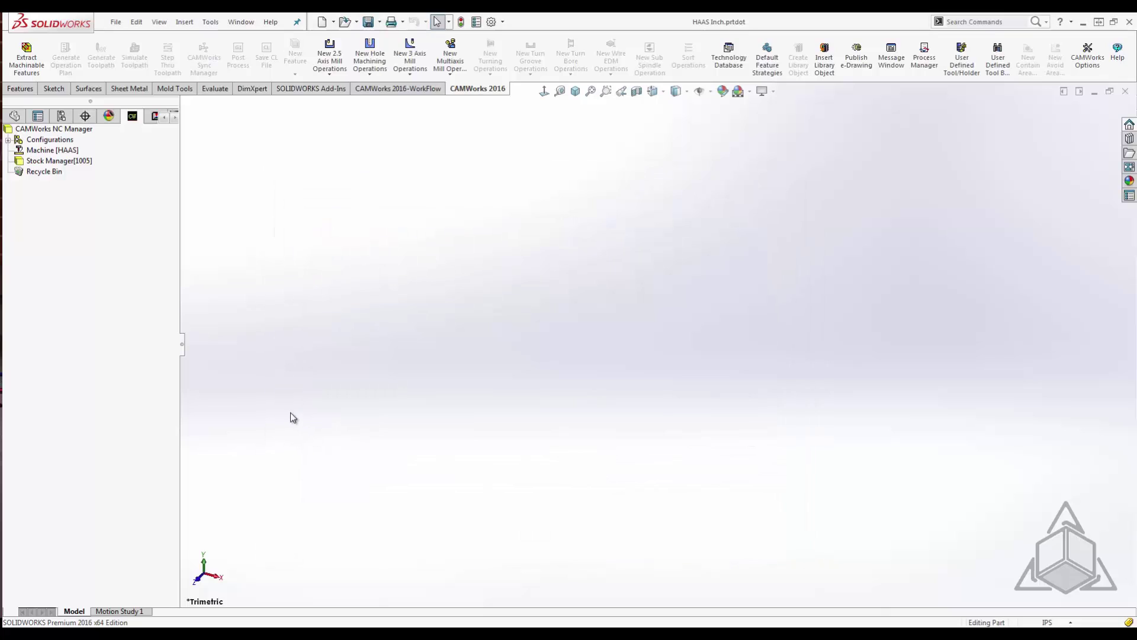
- Close the saved template, create a new part from the HAAS Inch template, and show its CAMWorks feature tree
left_click(1125, 92)
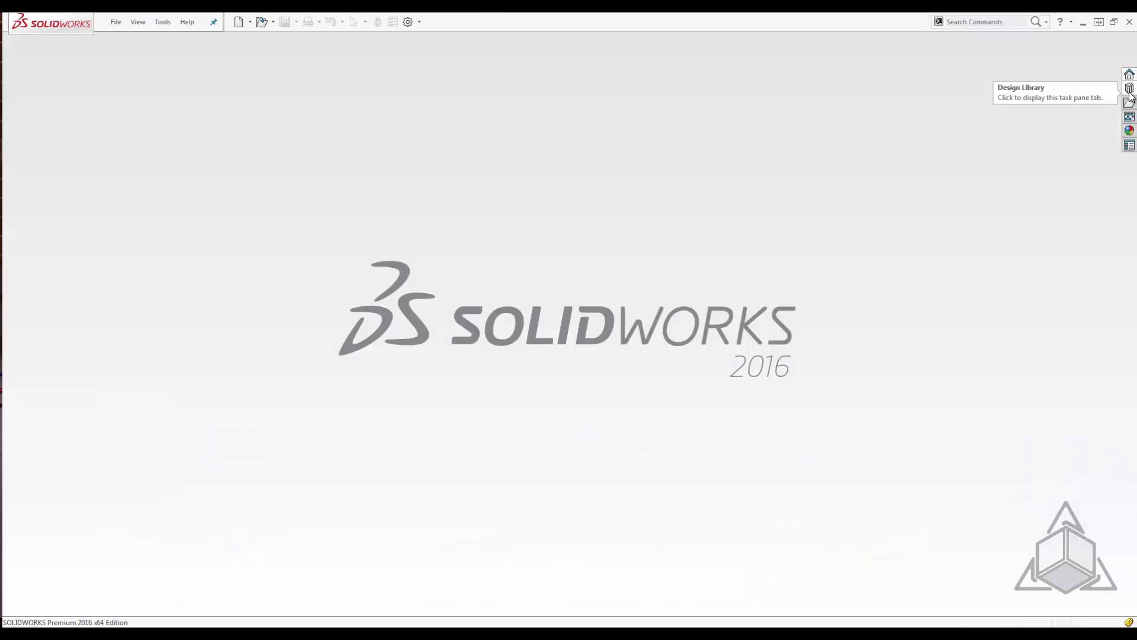
left_click(240, 24)
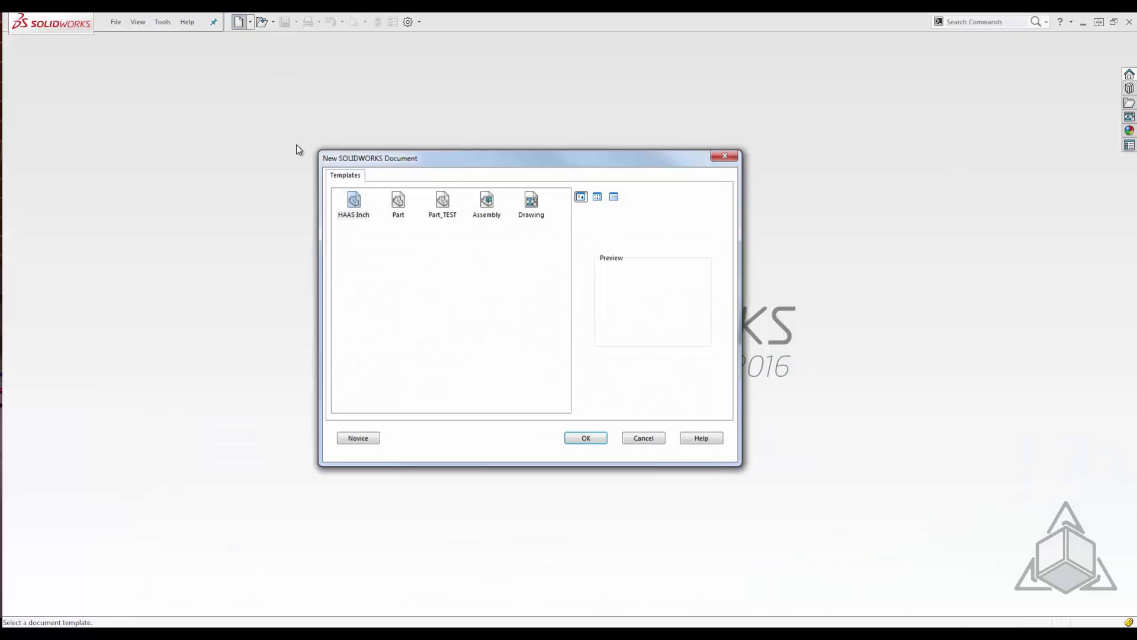
double_click(352, 207)
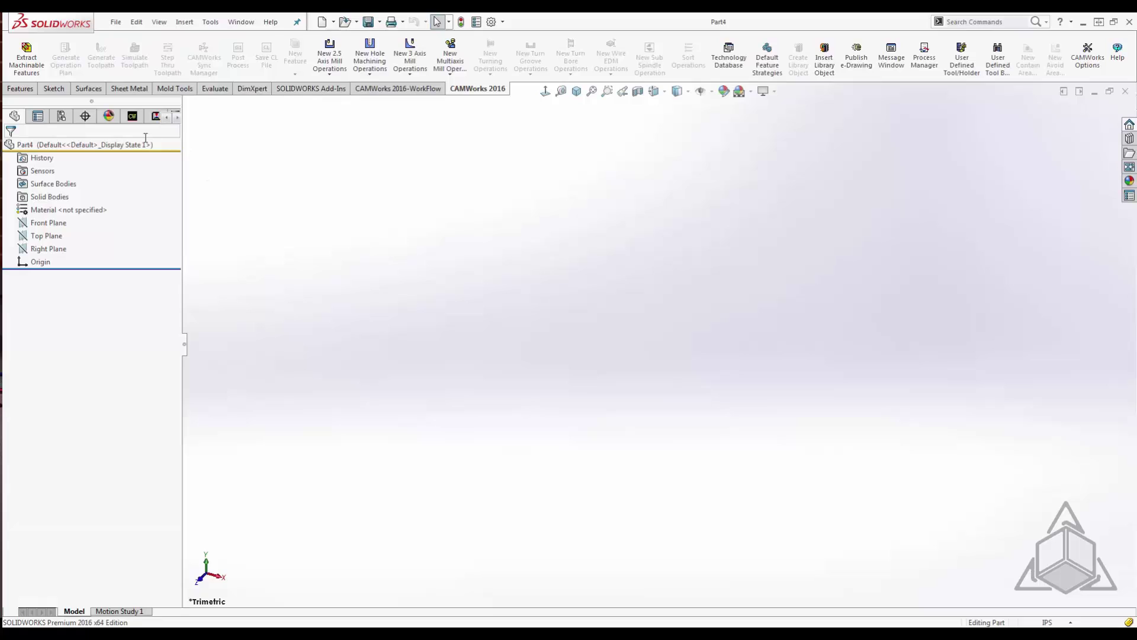
left_click(134, 116)
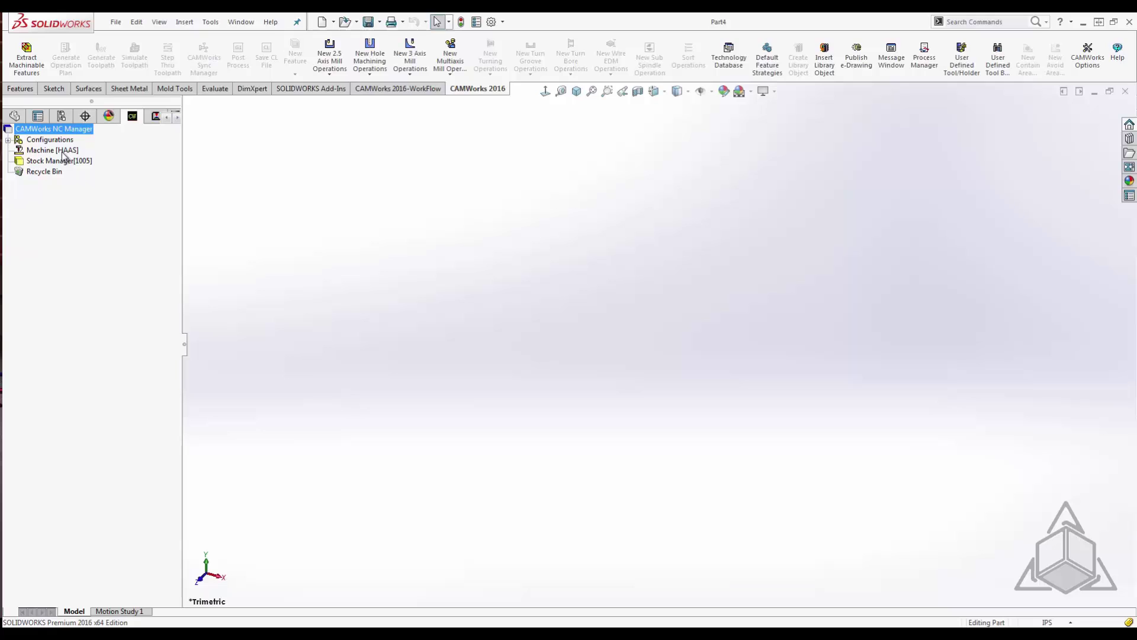
key("alt+Tab")
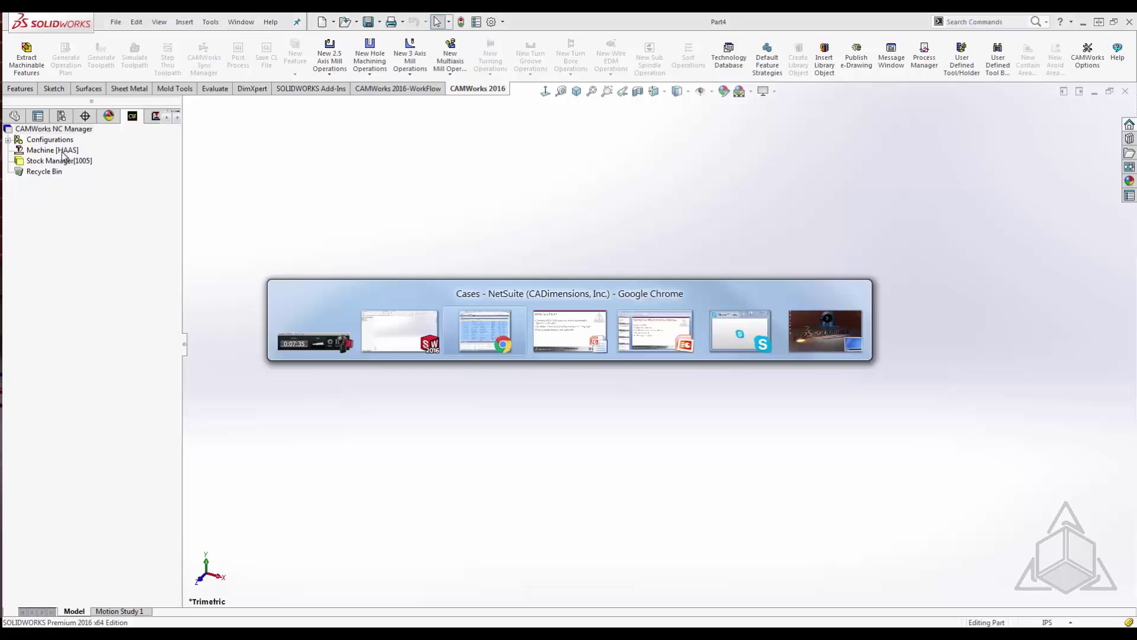
left_click(548, 335)
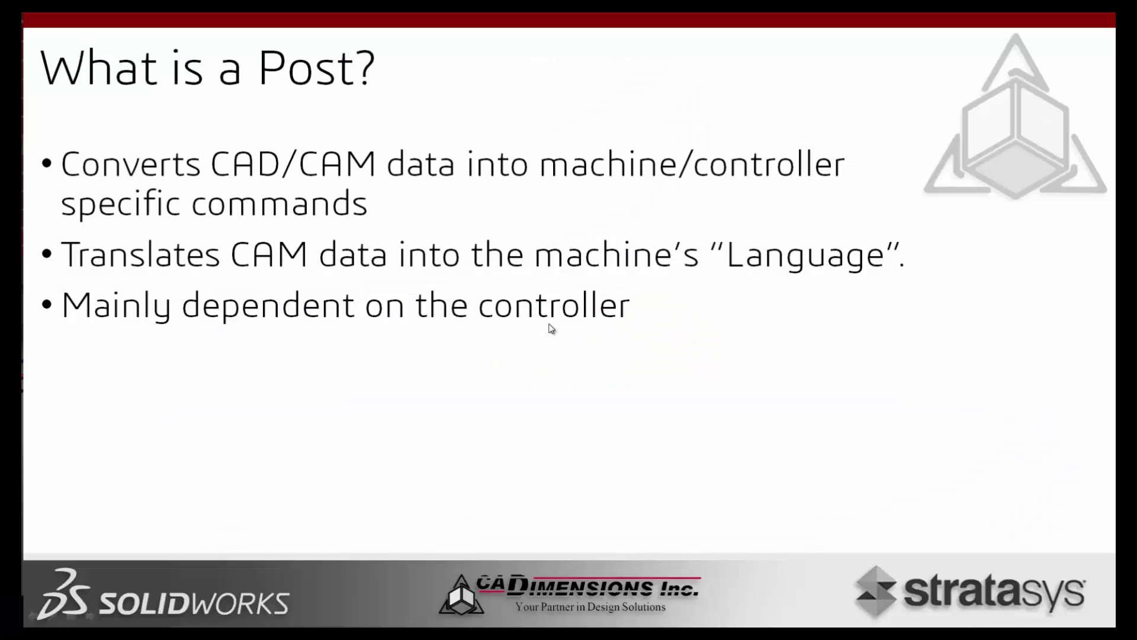
left_click(551, 328)
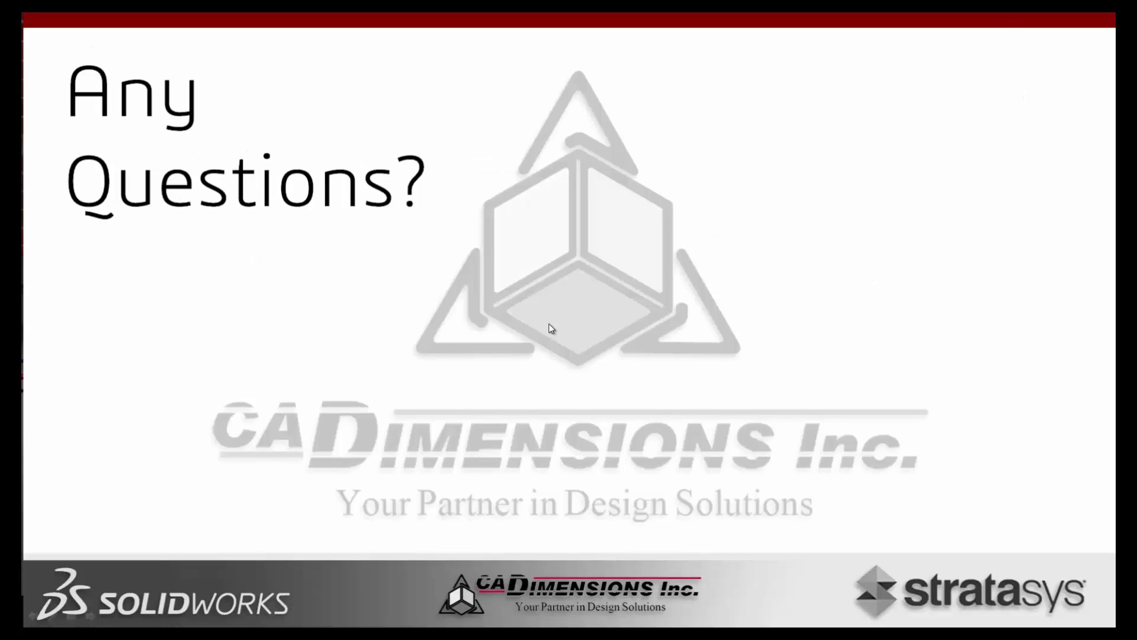